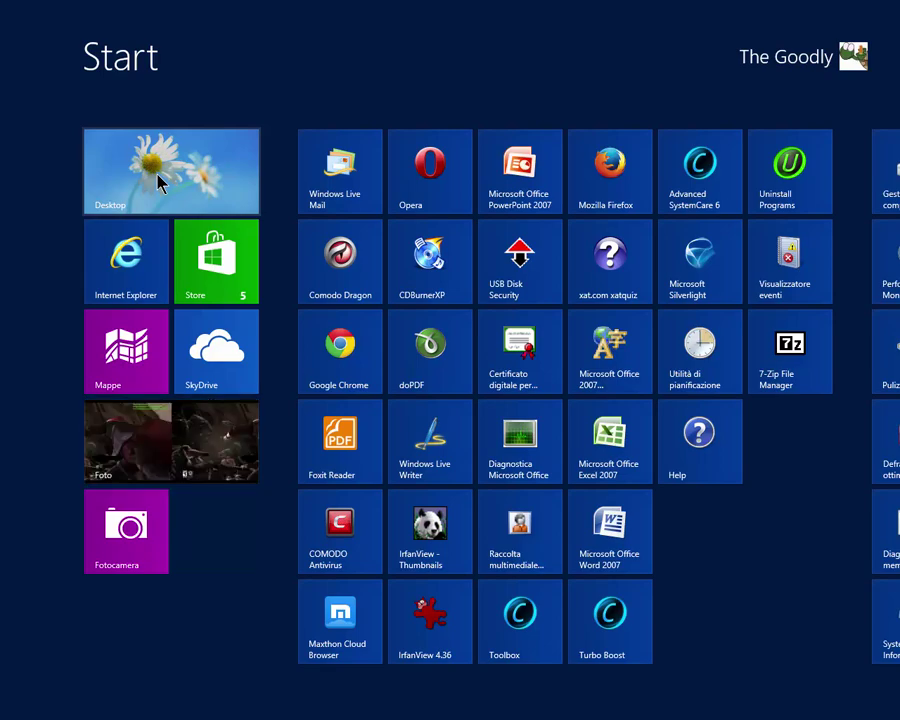
# - Open the desktop, restore the on-screen keyboard and use its Windows key to return to Start, leaving the keyboard minimized
pyautogui.click(160, 183)
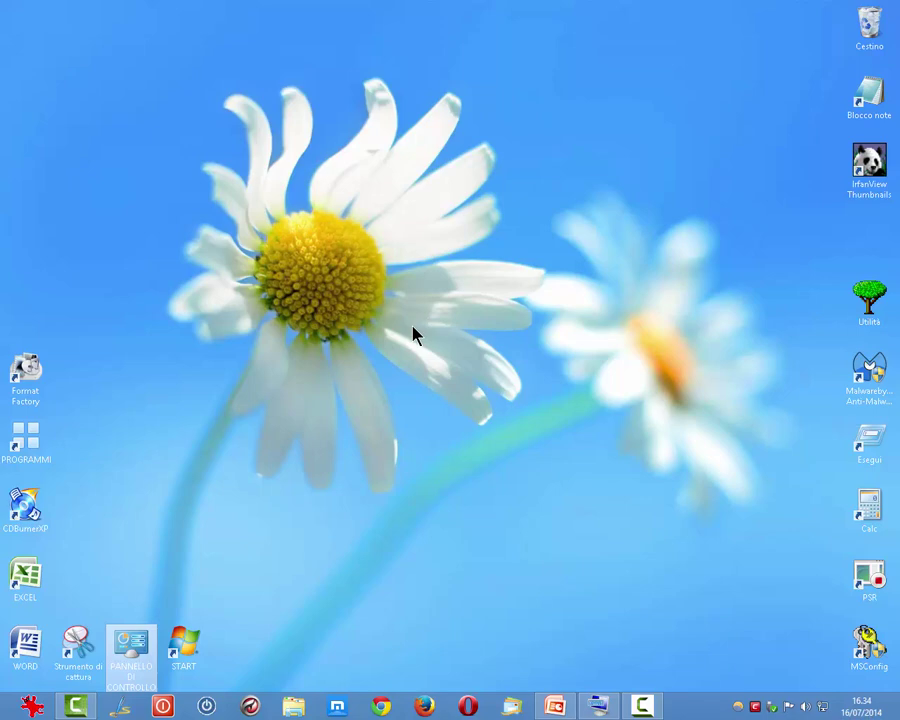
pyautogui.click(604, 710)
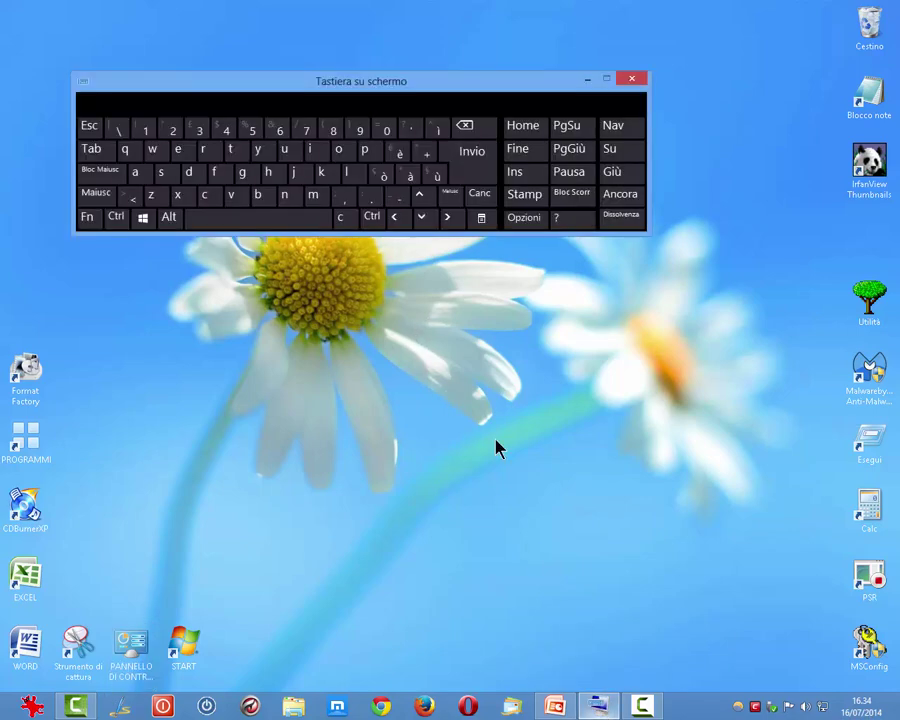
pyautogui.click(143, 218)
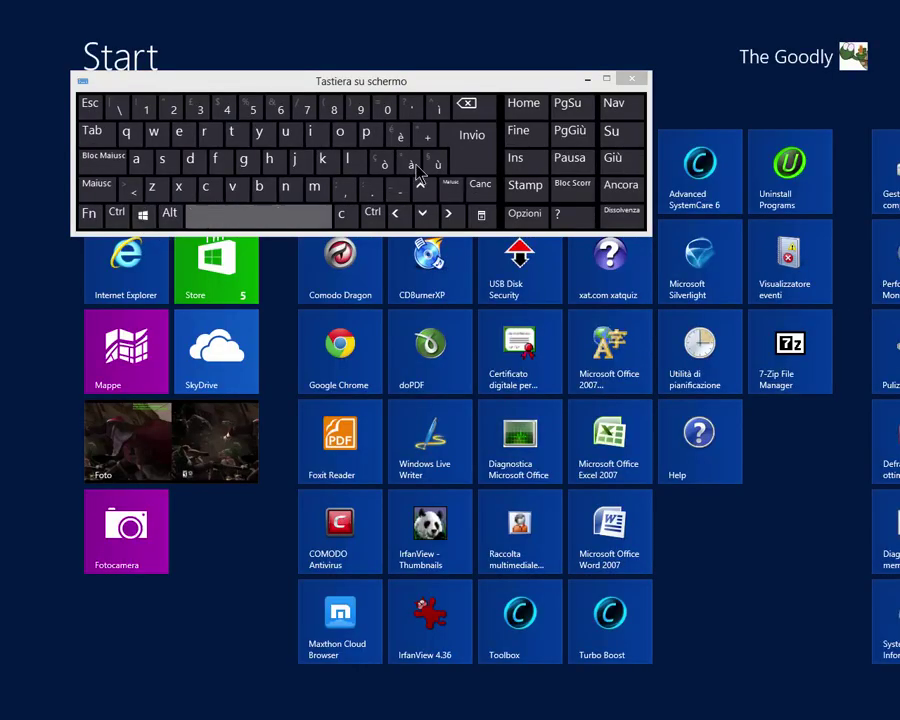
pyautogui.click(587, 82)
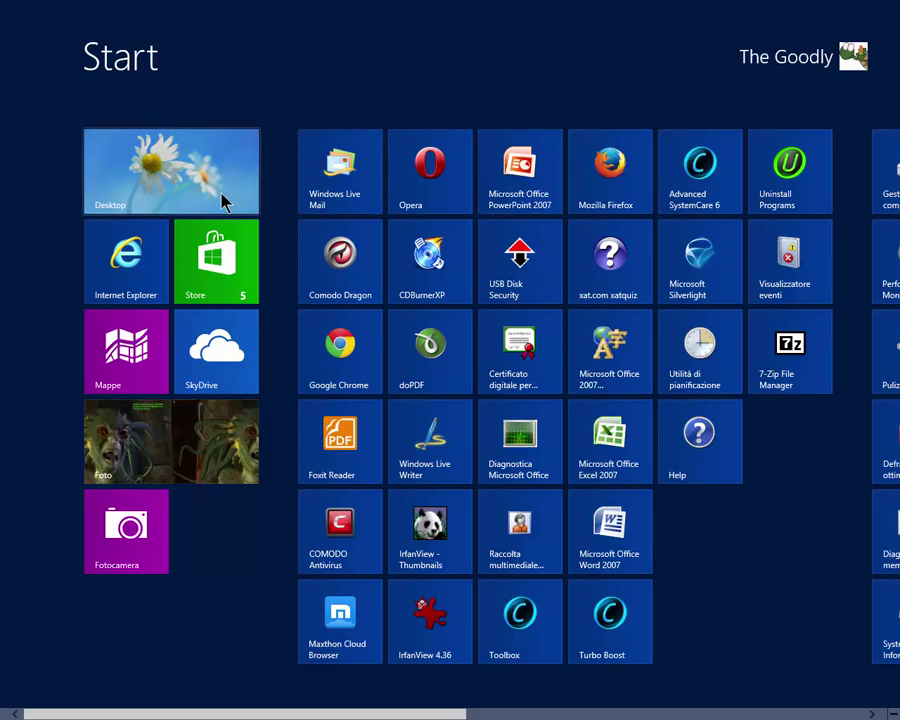
# - Display all installed apps and pin Tastiera su schermo to the Start screen
pyautogui.rightClick(230, 256)
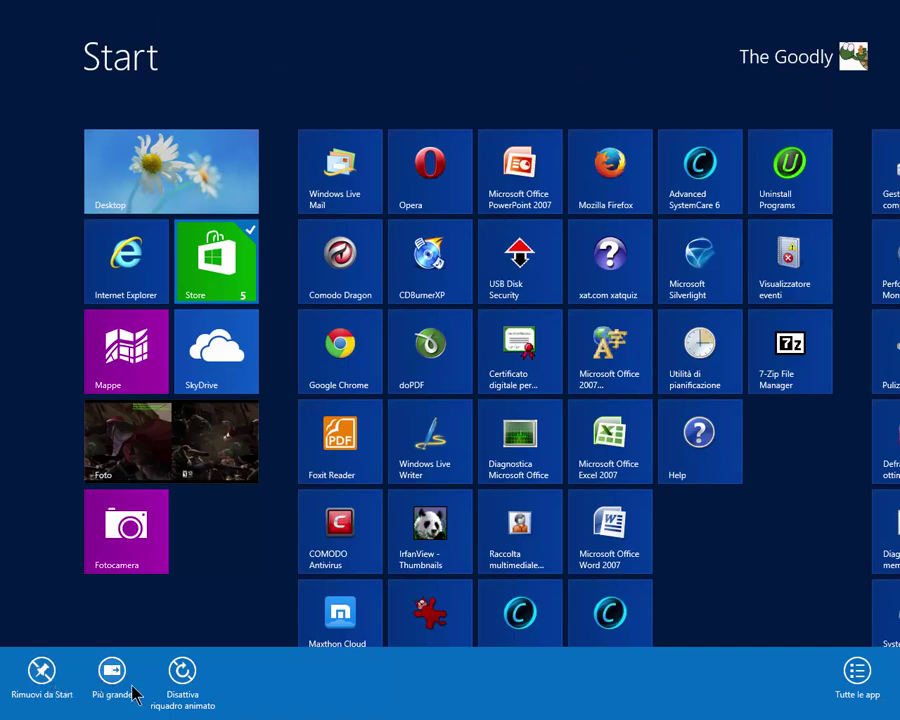
pyautogui.click(862, 682)
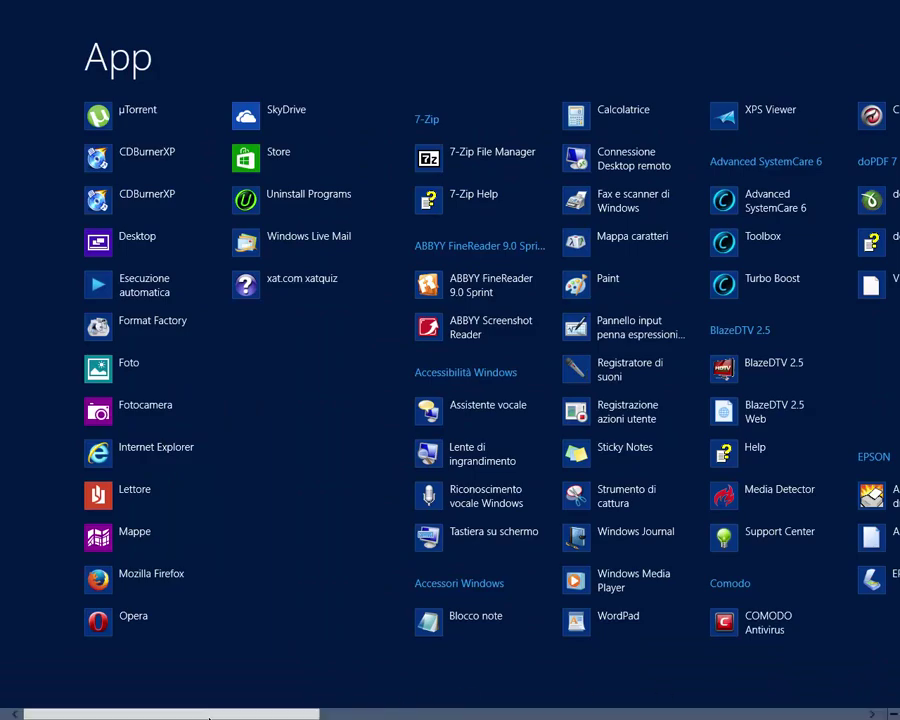
pyautogui.moveTo(209, 716)
pyautogui.mouseDown()
pyautogui.moveTo(753, 716)
pyautogui.moveTo(207, 714)
pyautogui.mouseUp()
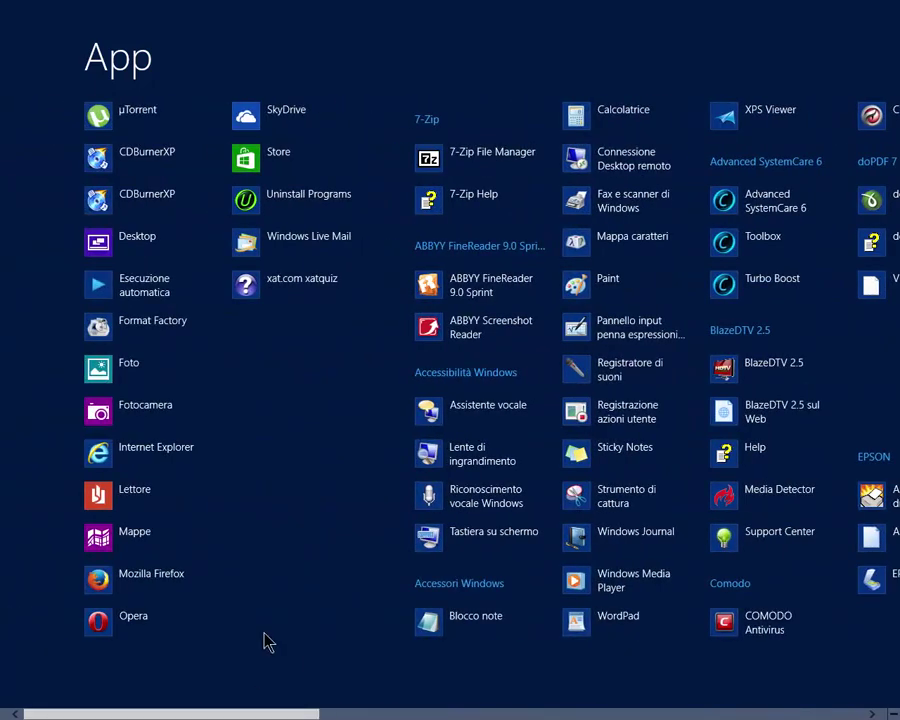
pyautogui.rightClick(447, 542)
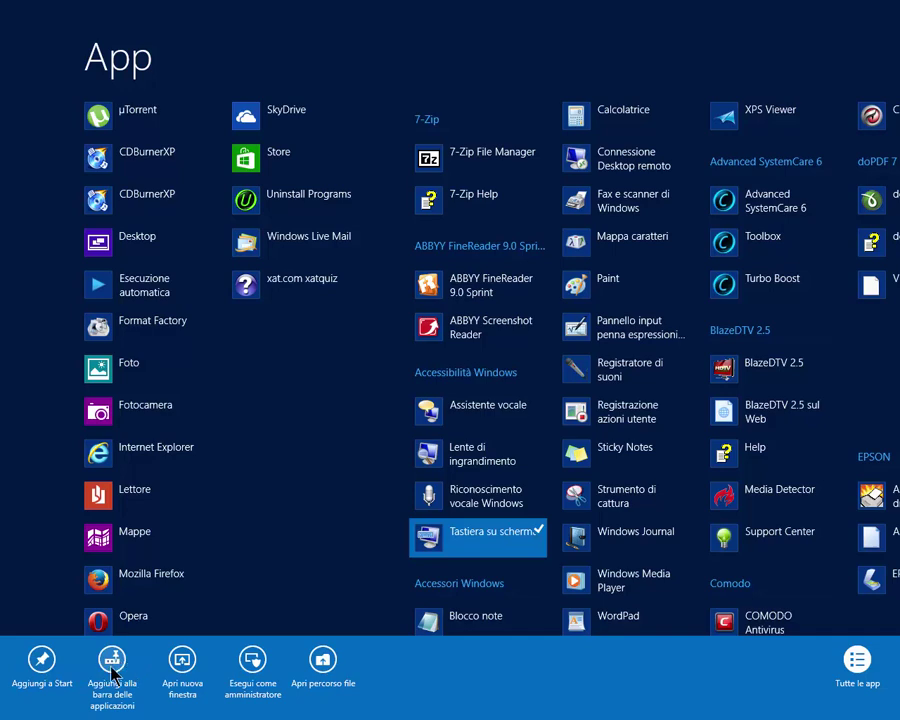
pyautogui.click(43, 662)
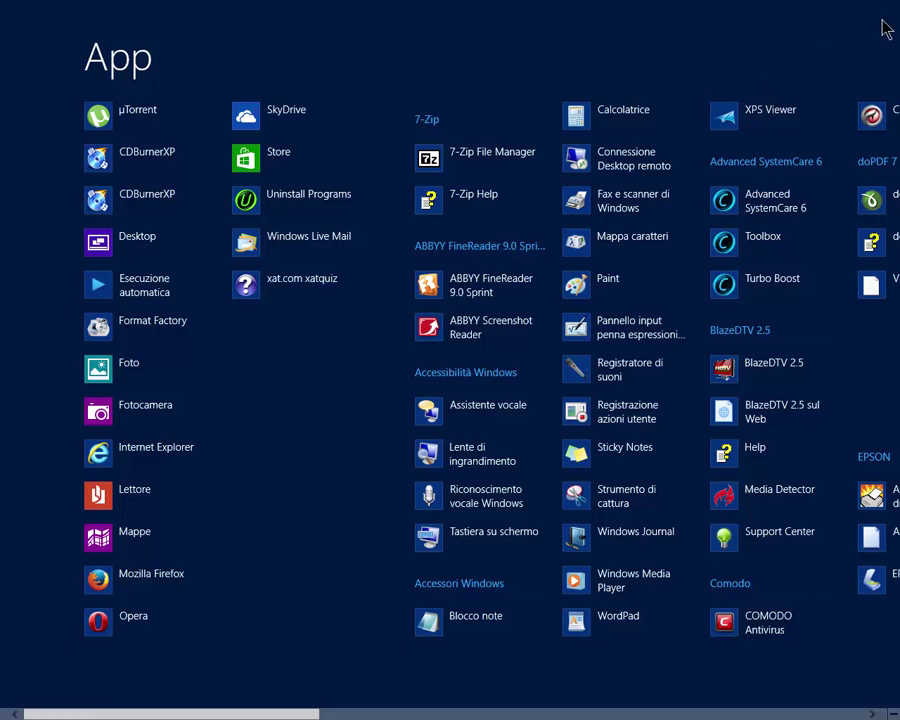
# - Launch the on-screen keyboard from its Tastiera su schermo tile in Start and return to Start with its Windows key
pyautogui.moveTo(895, 2)
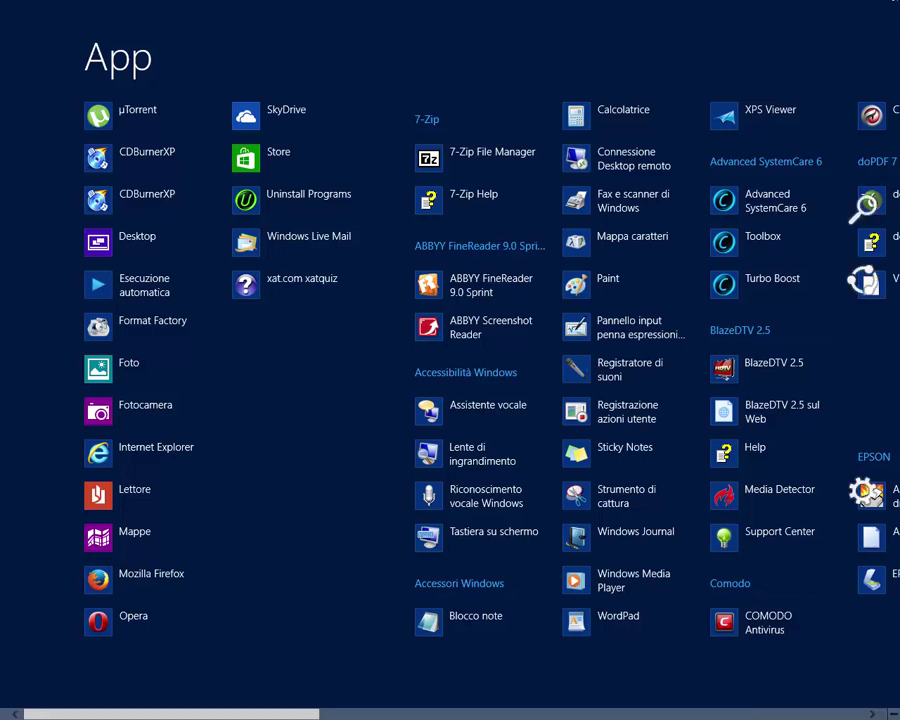
pyautogui.moveTo(855, 230)
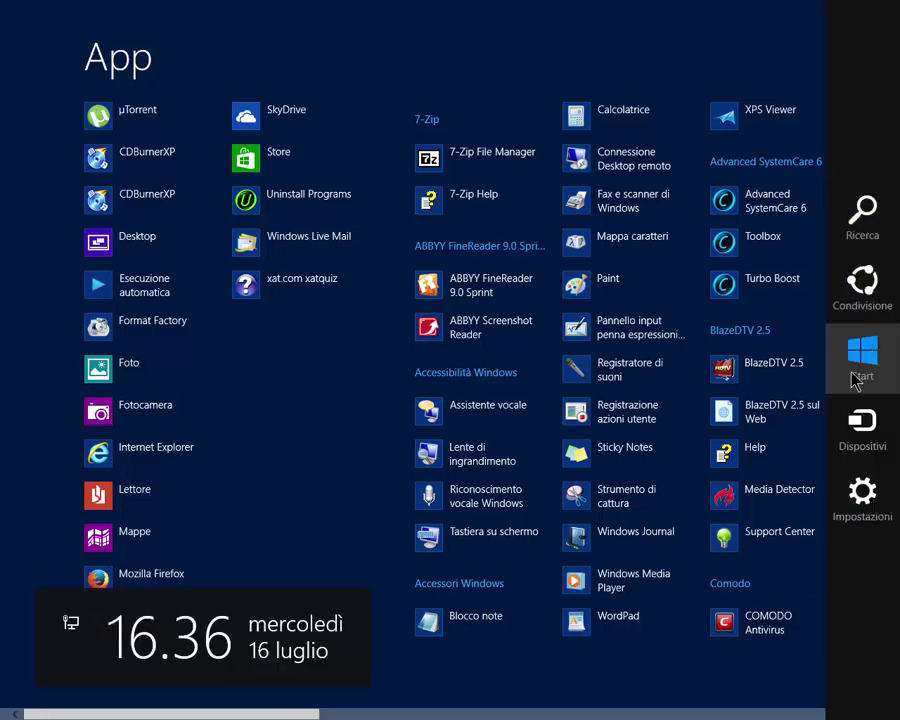
pyautogui.click(866, 360)
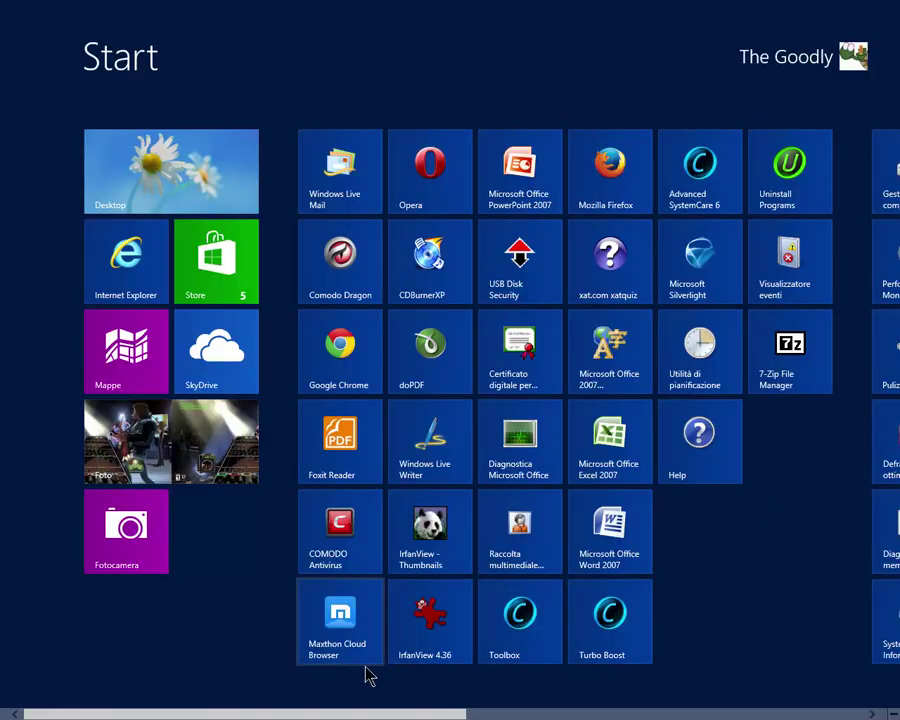
pyautogui.moveTo(360, 713); pyautogui.dragTo(758, 716)
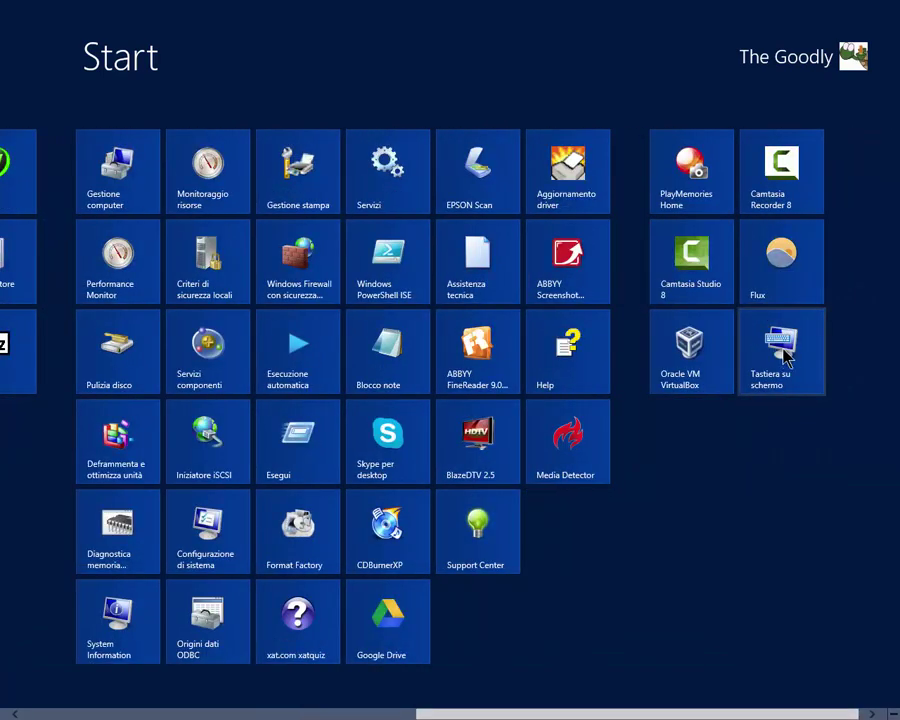
pyautogui.click(785, 355)
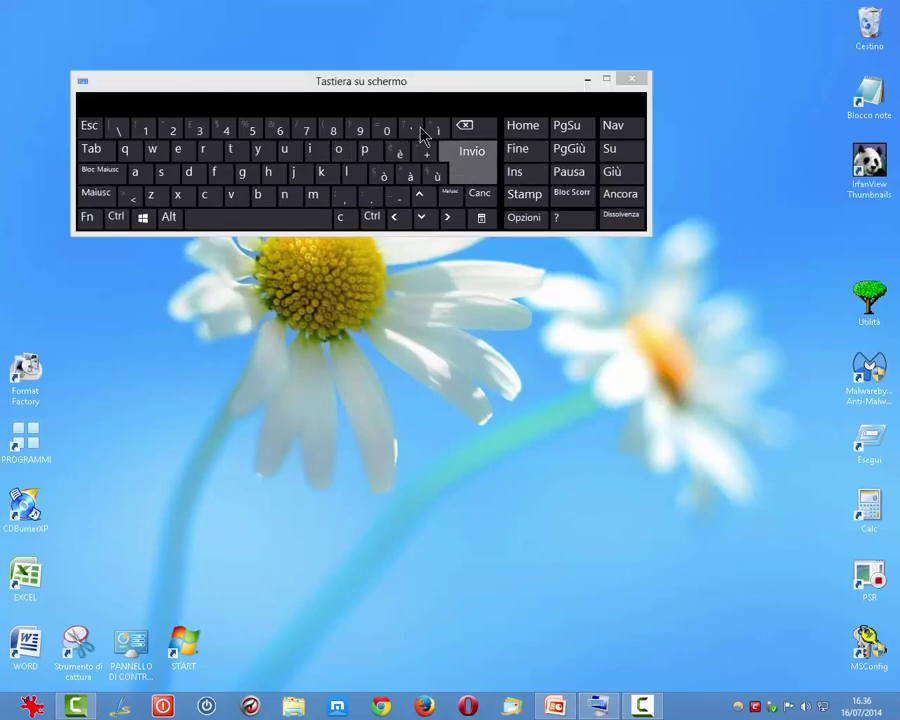
pyautogui.click(148, 218)
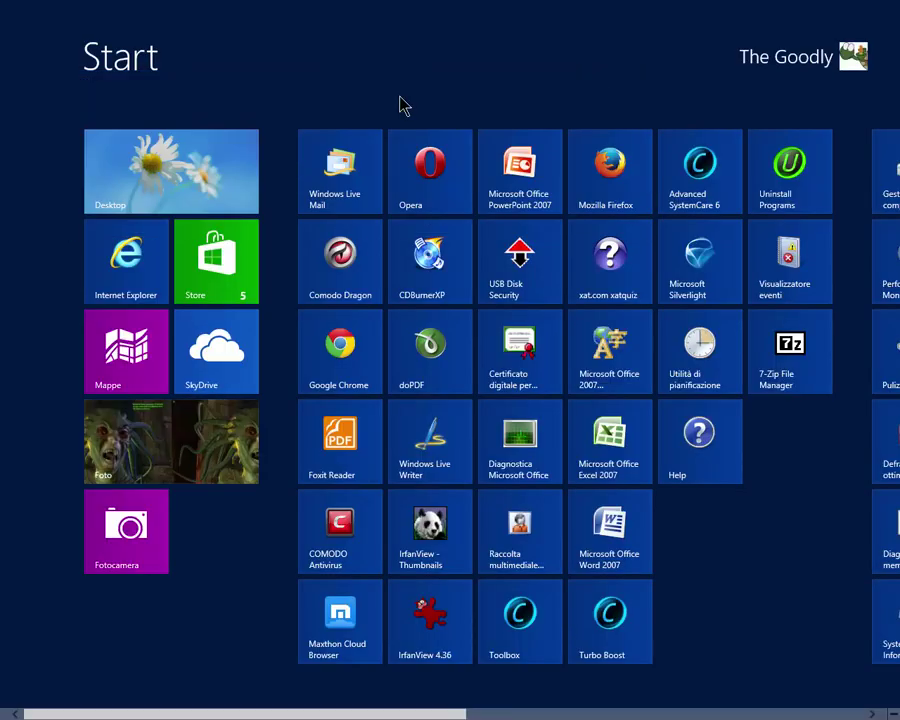
# - Turn the Foto tile's live animation off and back on
pyautogui.rightClick(173, 462)
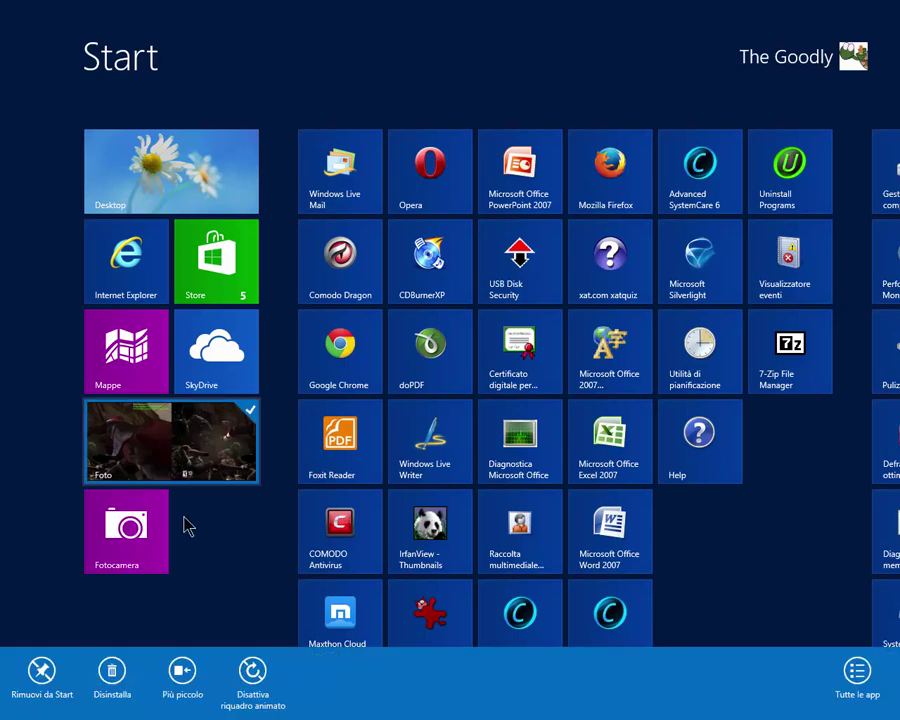
pyautogui.click(253, 684)
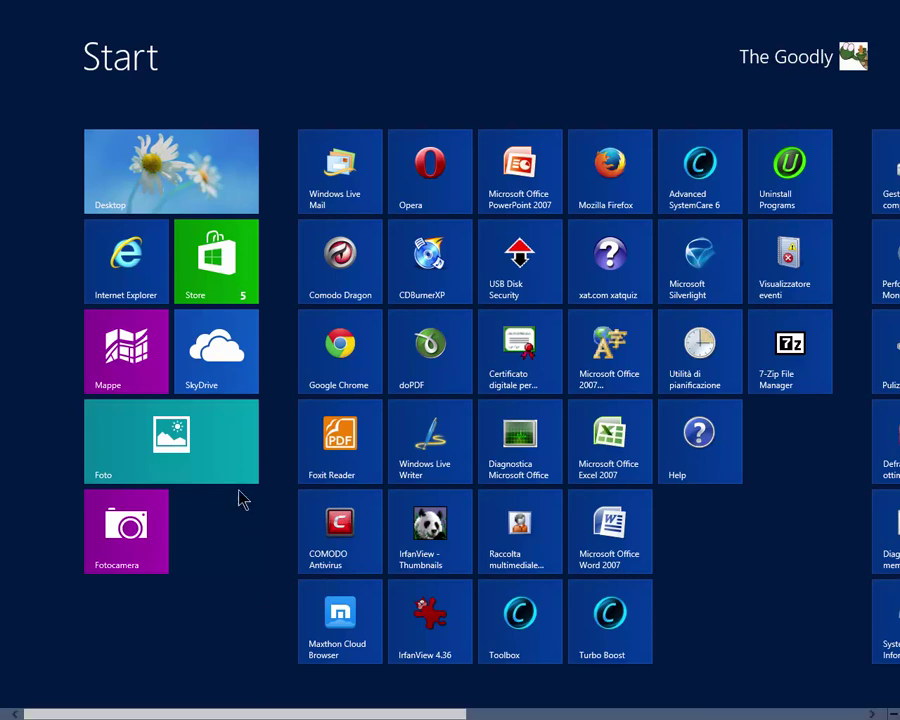
pyautogui.rightClick(200, 437)
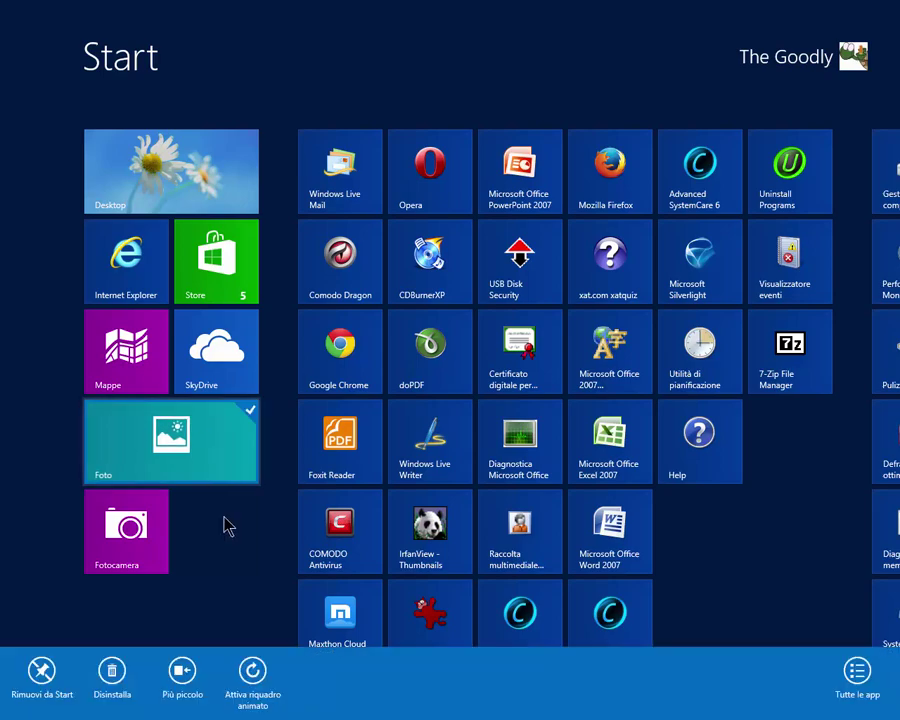
pyautogui.click(255, 680)
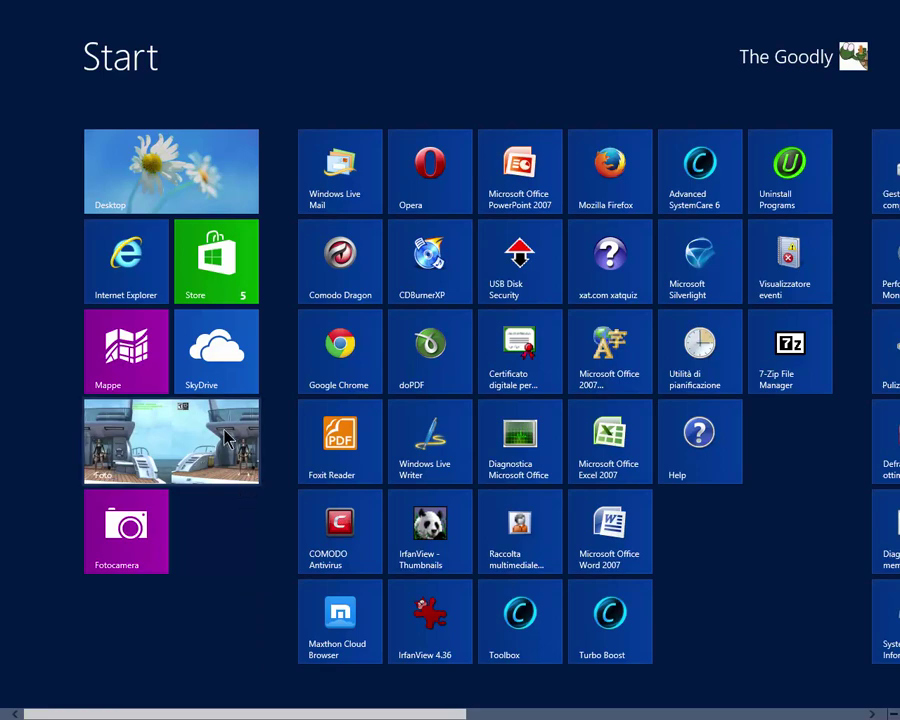
# - Enlarge the Store tile and shrink it back to the small size
pyautogui.rightClick(226, 281)
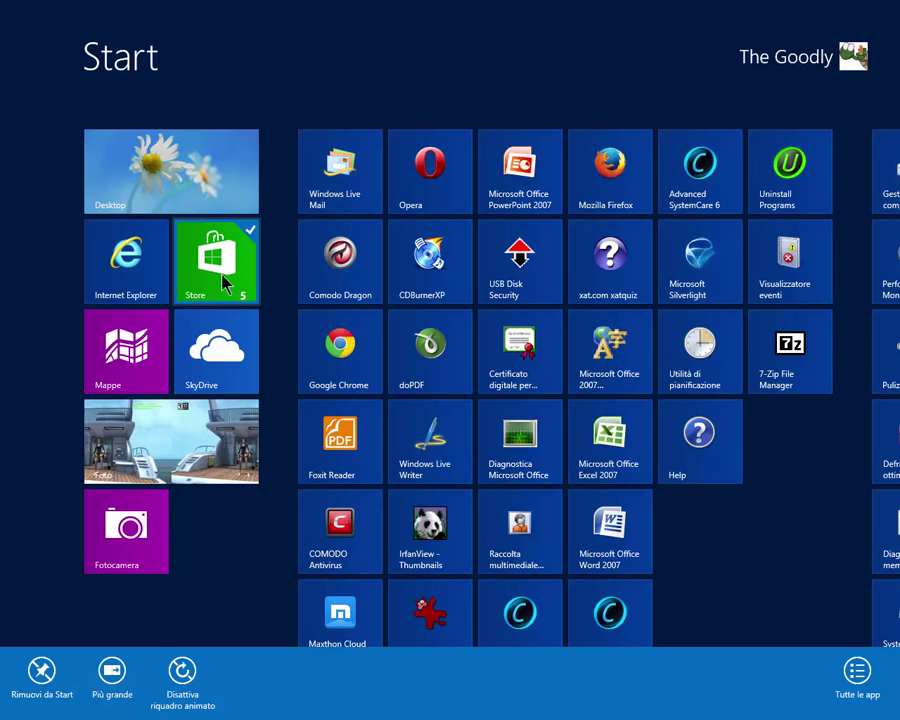
pyautogui.click(118, 688)
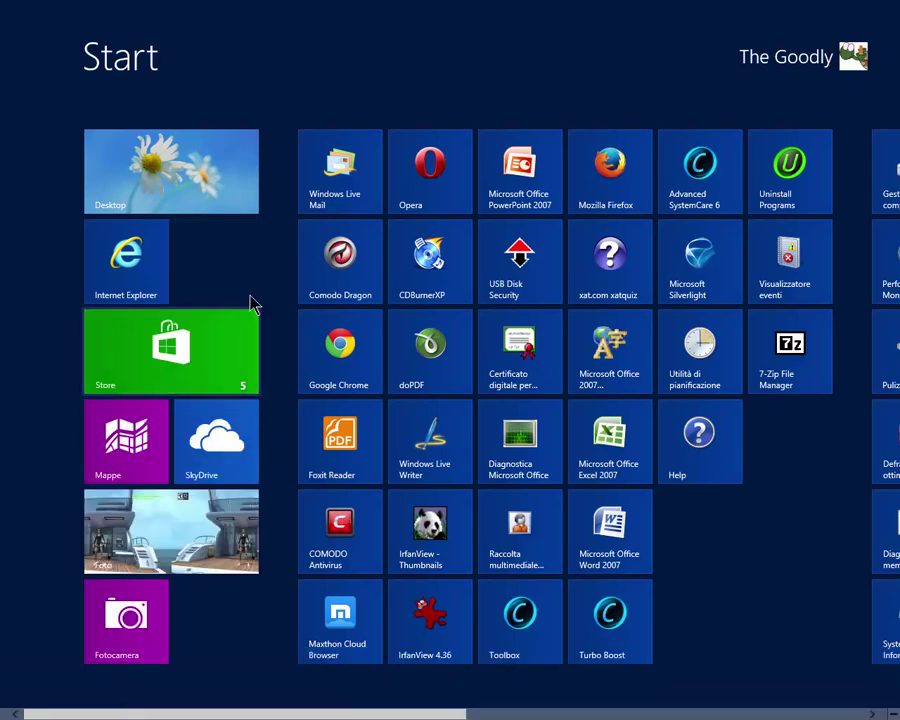
pyautogui.rightClick(183, 376)
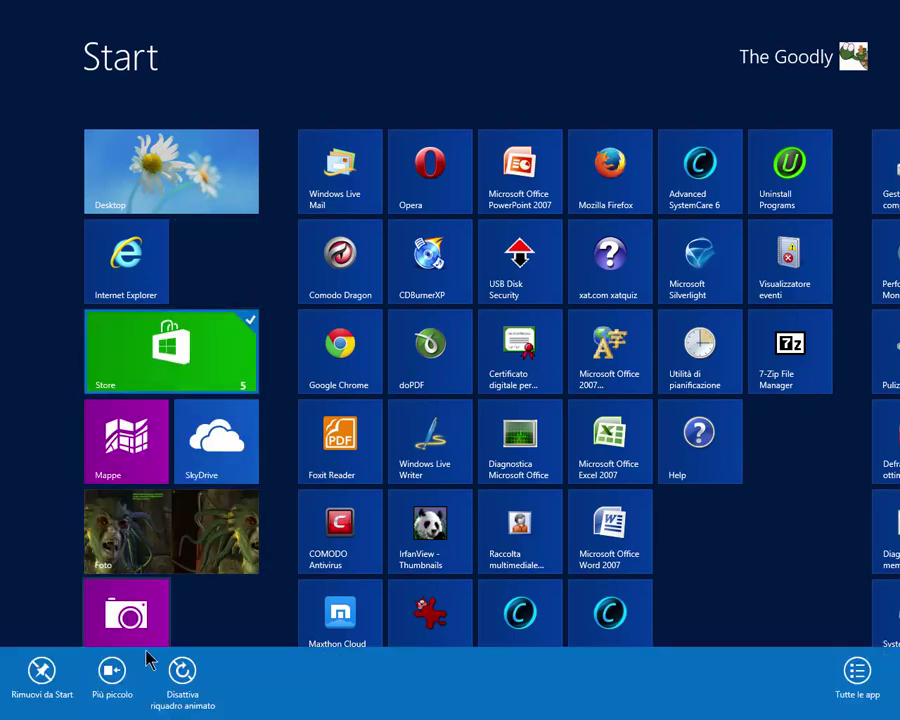
pyautogui.click(113, 672)
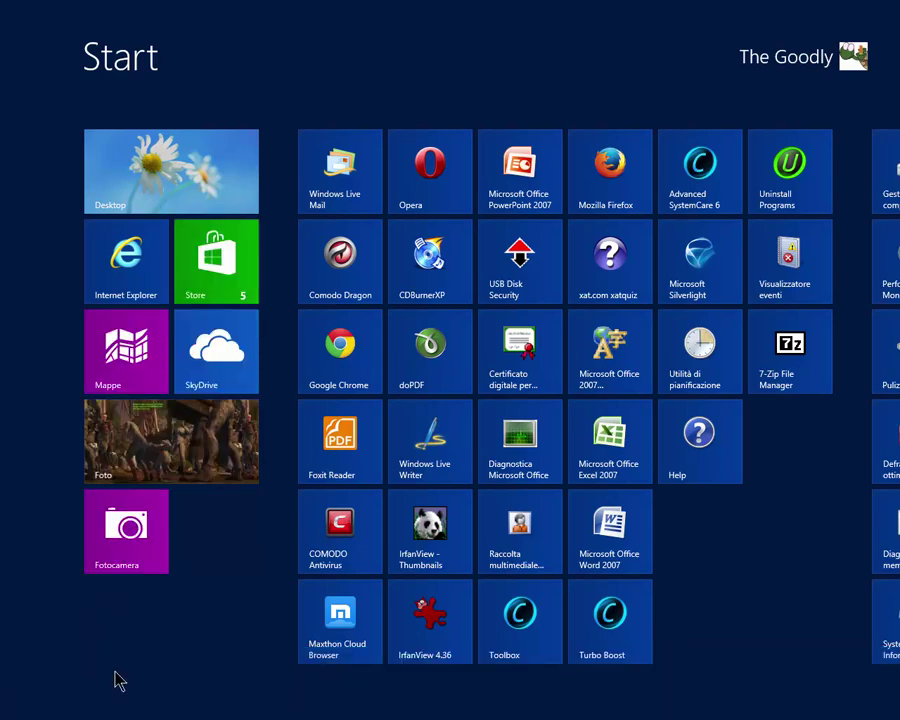
# - View the list of all installed apps and go back to the Start screen
pyautogui.rightClick(205, 615)
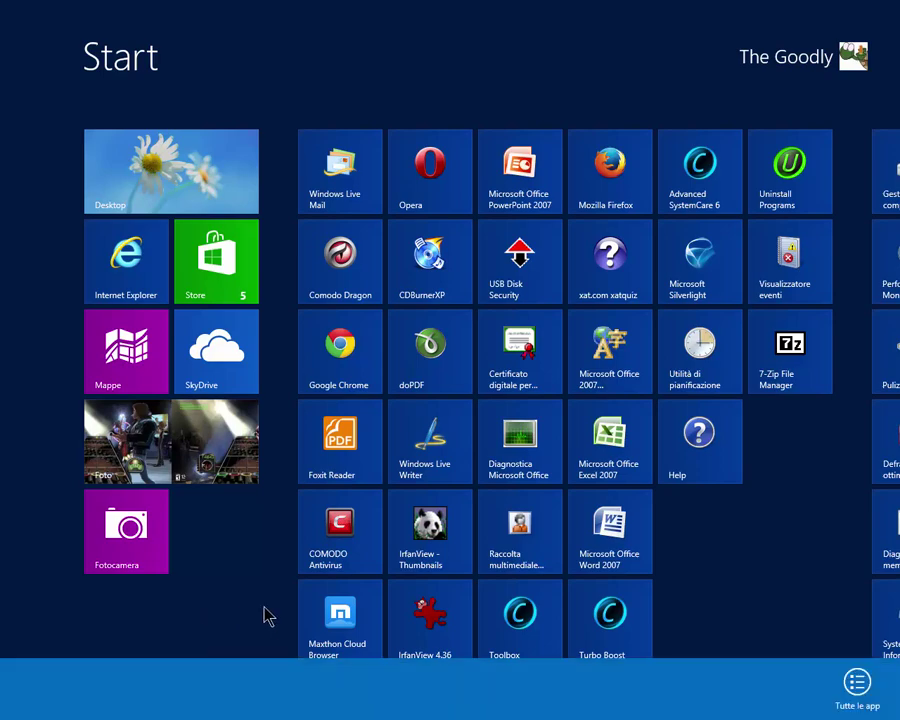
pyautogui.click(858, 684)
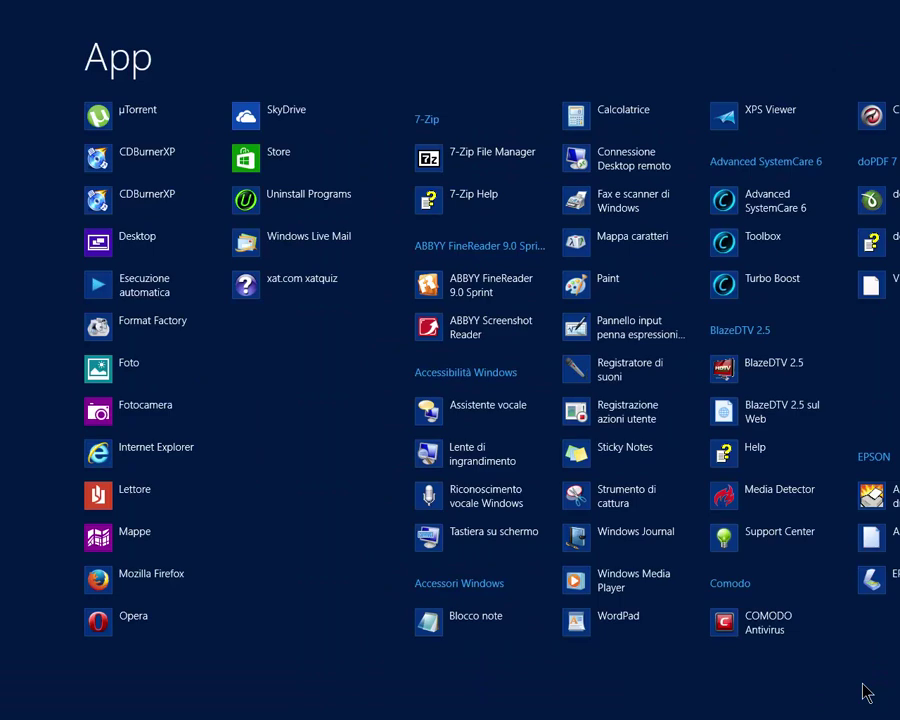
pyautogui.moveTo(872, 131)
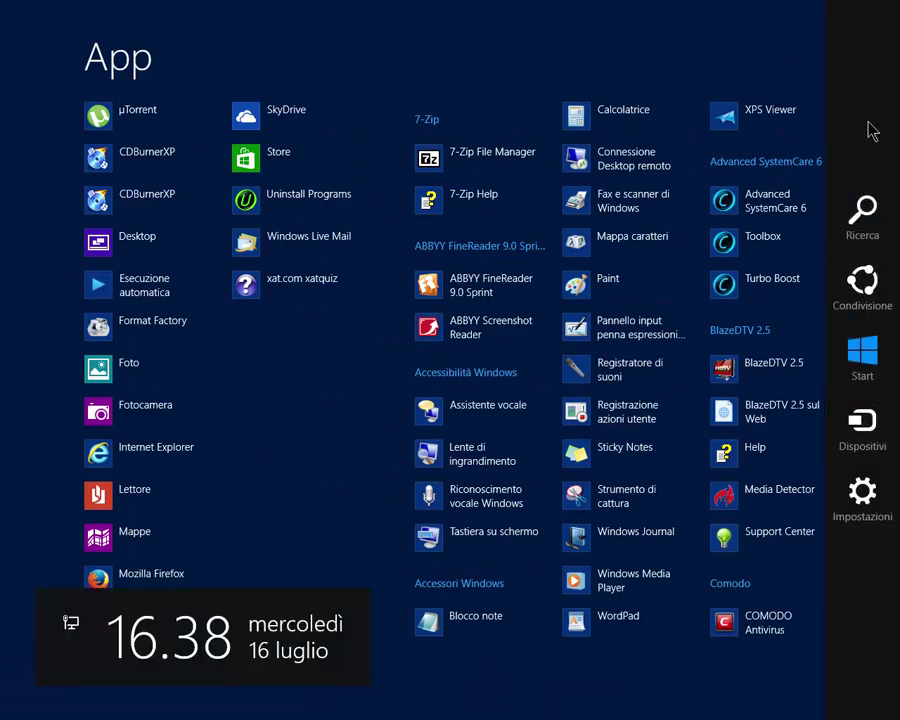
pyautogui.click(866, 378)
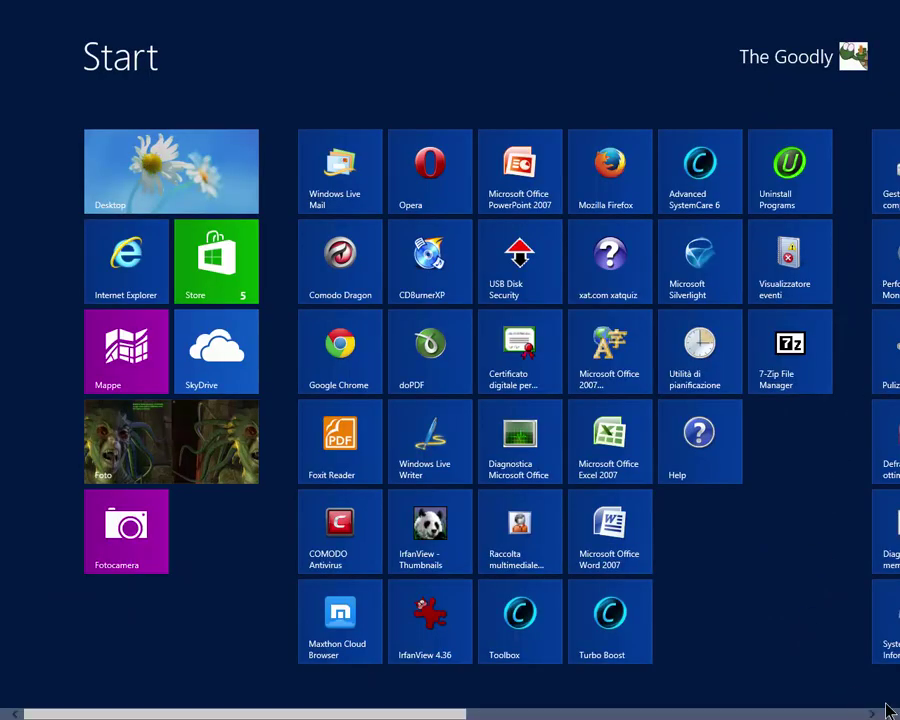
# - Zoom the Start screen out to an overview of all tile groups and zoom back in
pyautogui.moveTo(899, 719)
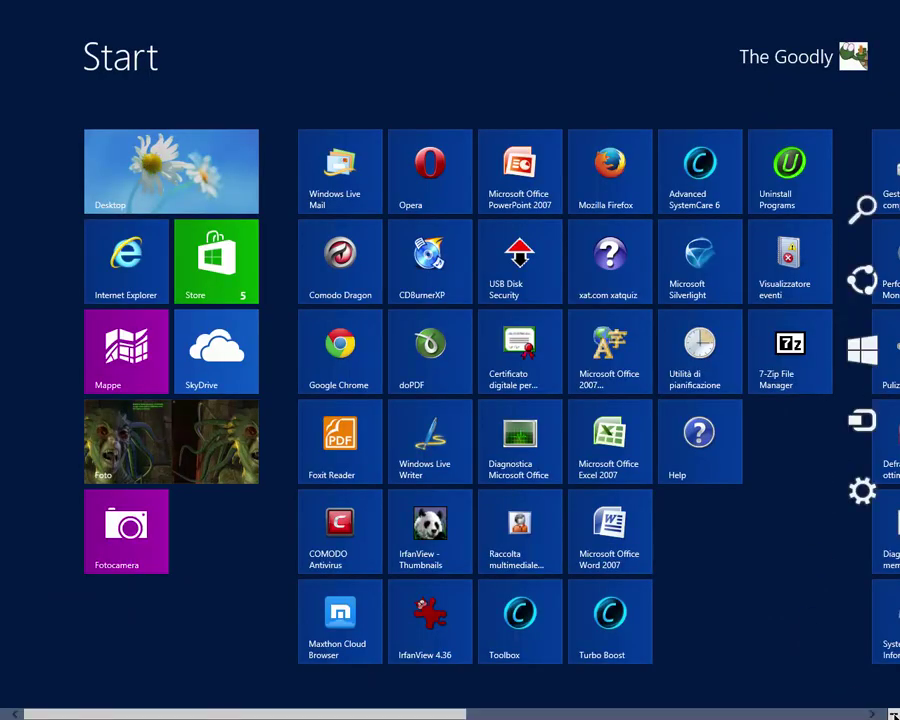
pyautogui.click(893, 714)
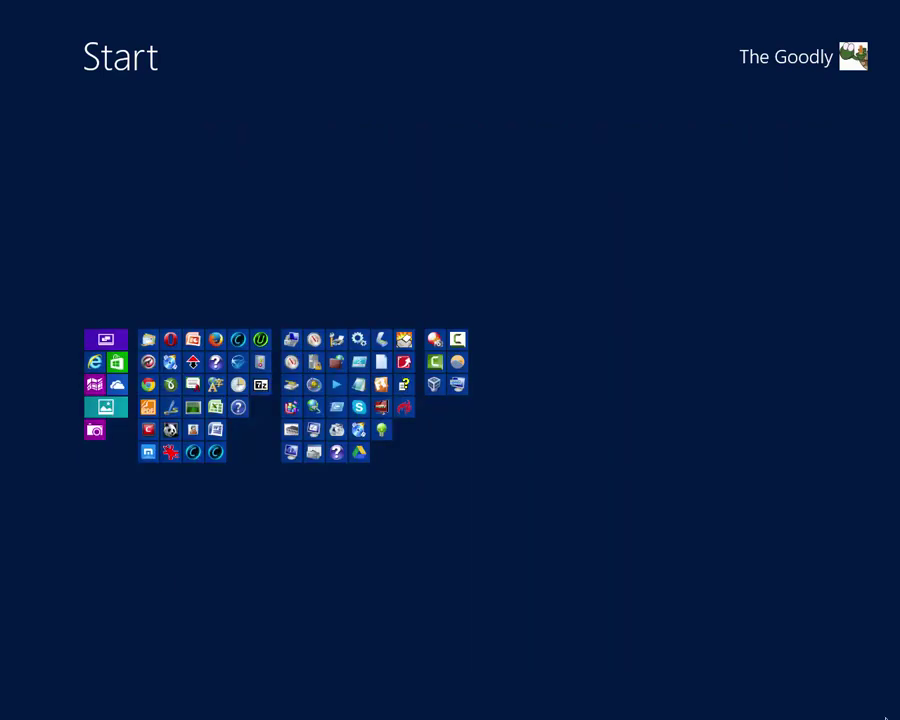
pyautogui.click(886, 717)
pyautogui.click(886, 717)
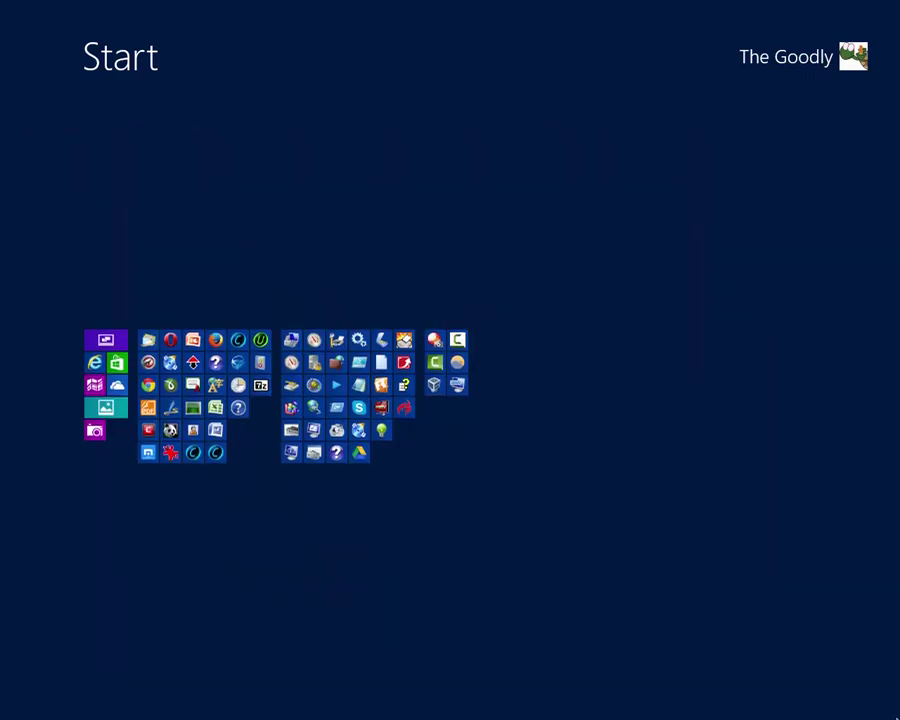
pyautogui.click(896, 716)
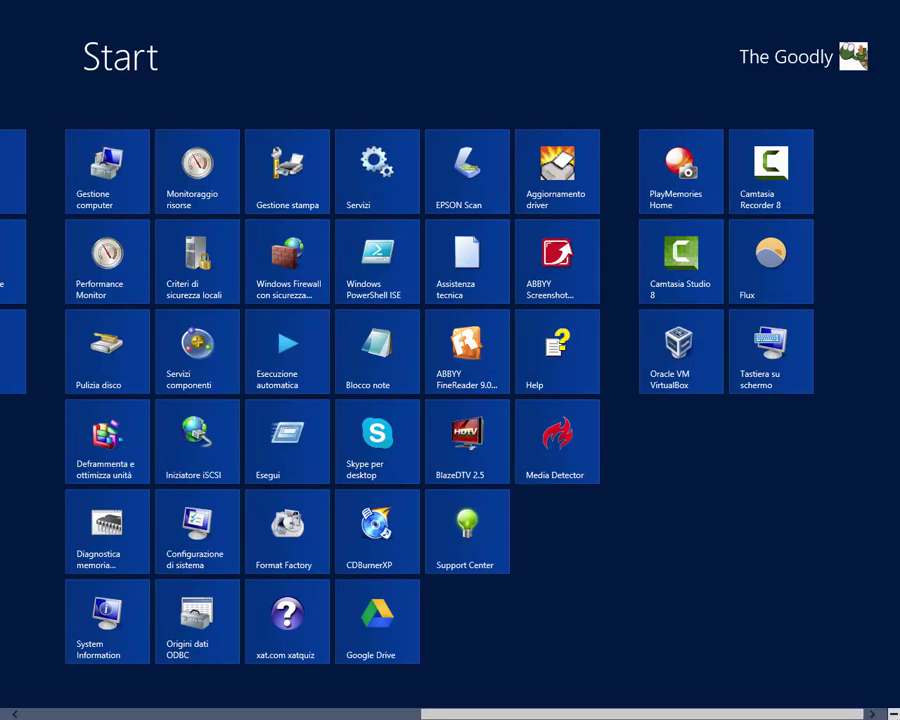
# - Remove the SkyDrive tile from the Start screen
pyautogui.moveTo(793, 715); pyautogui.dragTo(212, 380)
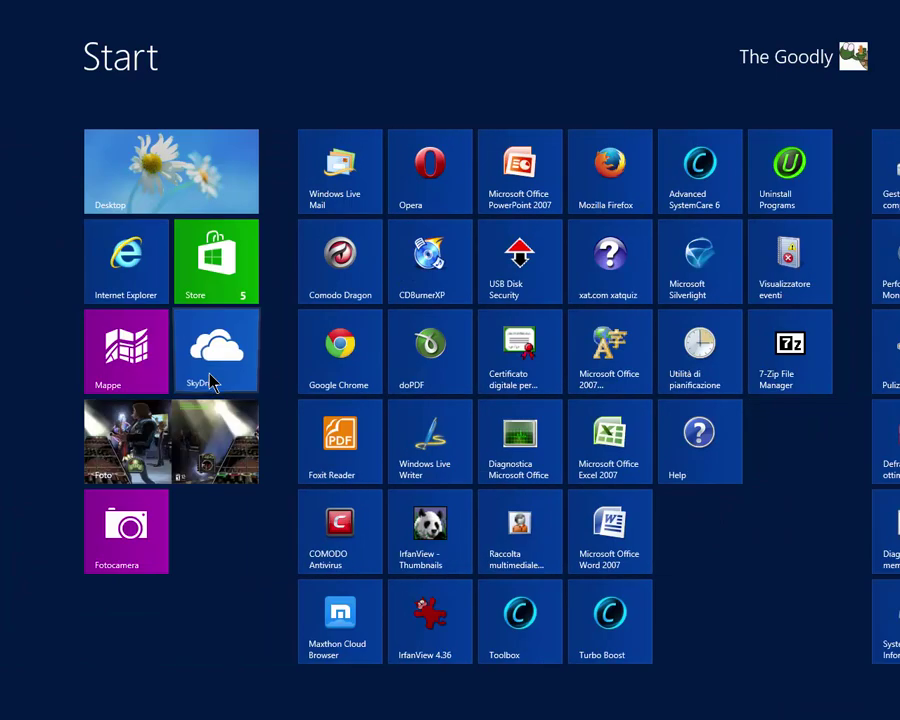
pyautogui.rightClick(212, 380)
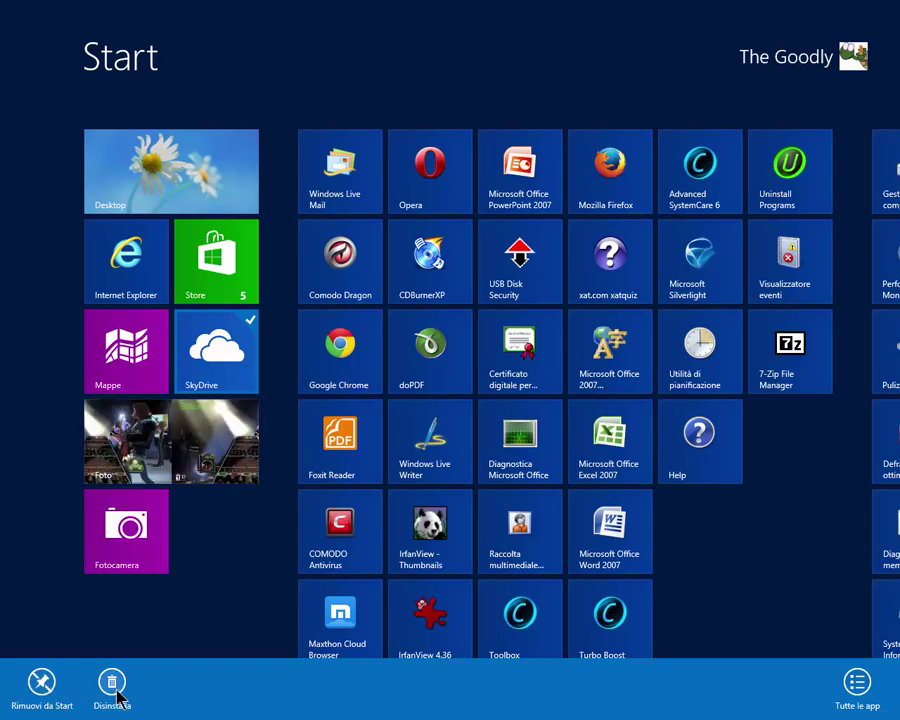
pyautogui.click(42, 684)
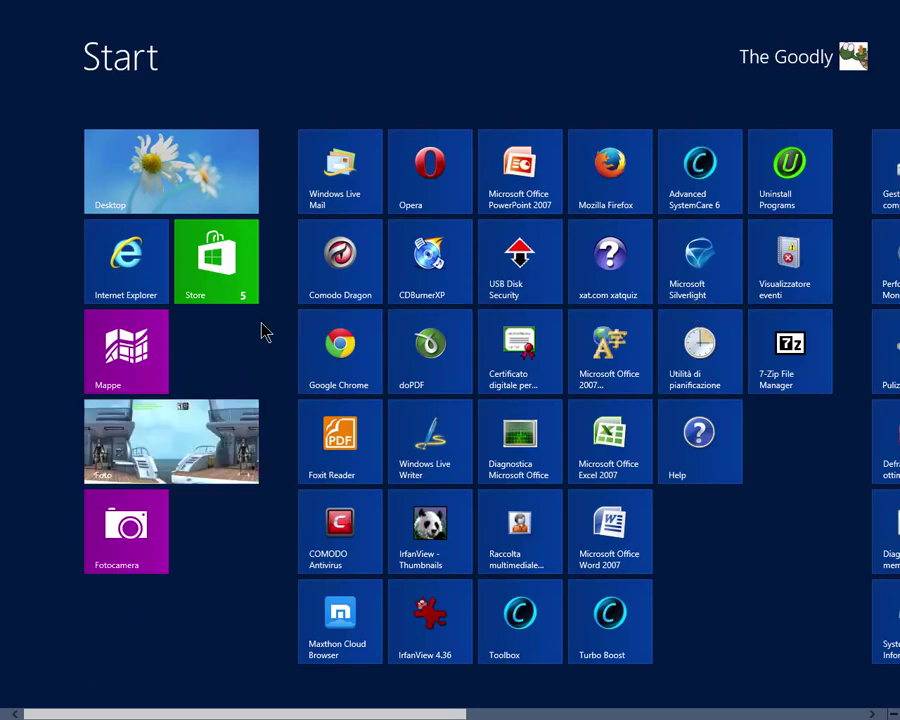
# - Open the file location of the Maxthon Cloud Browser tile and return to the Start screen
pyautogui.rightClick(342, 612)
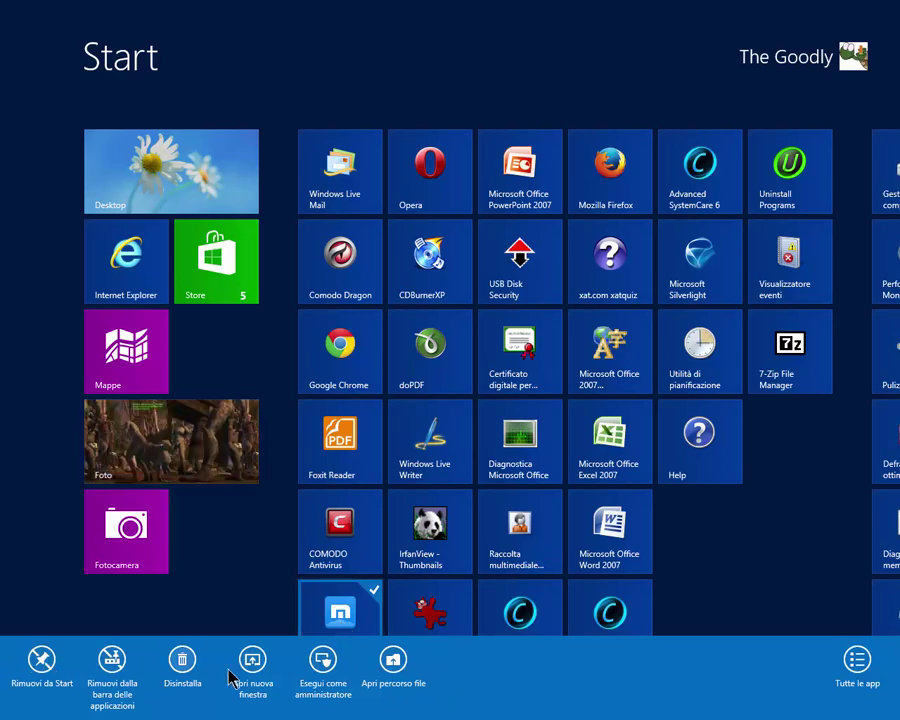
pyautogui.click(394, 664)
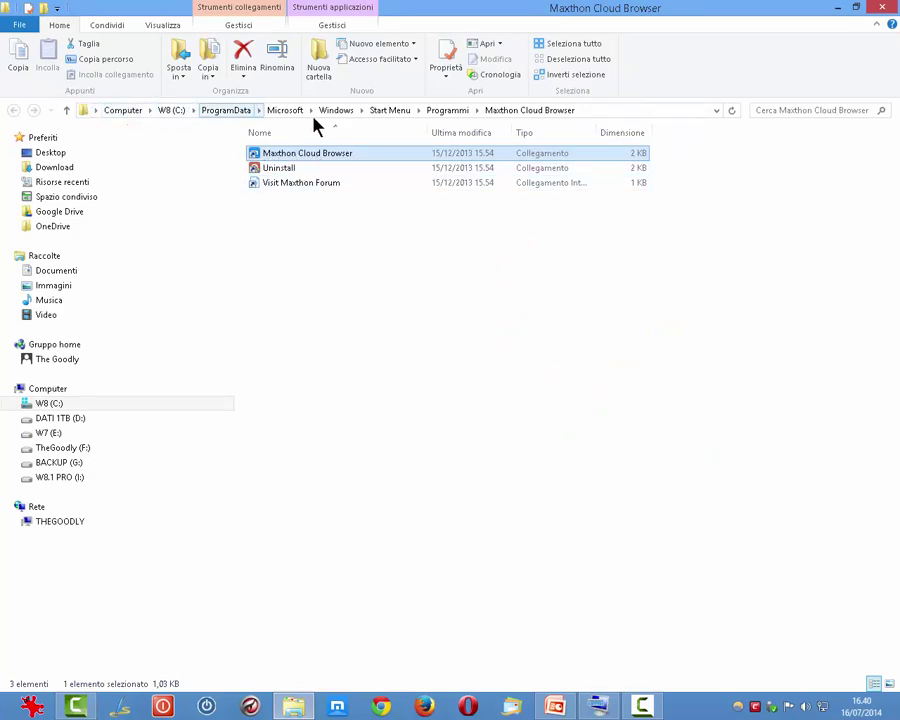
pyautogui.click(580, 116)
pyautogui.moveTo(899, 2)
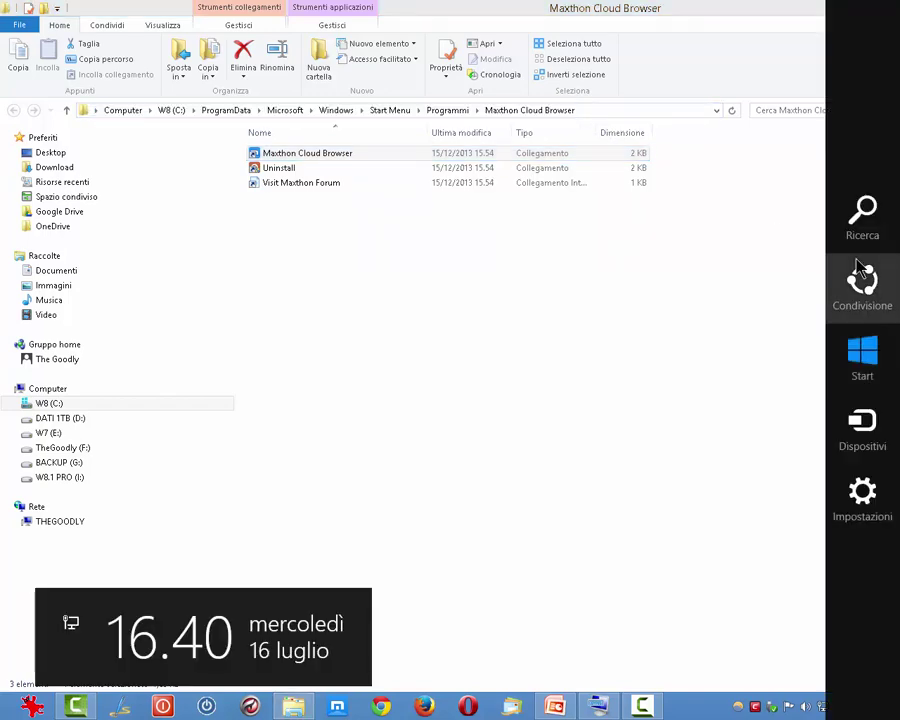
pyautogui.click(866, 352)
# - Open a new Maxthon Cloud Browser window from its tile, close it and return to the Start screen
pyautogui.rightClick(345, 635)
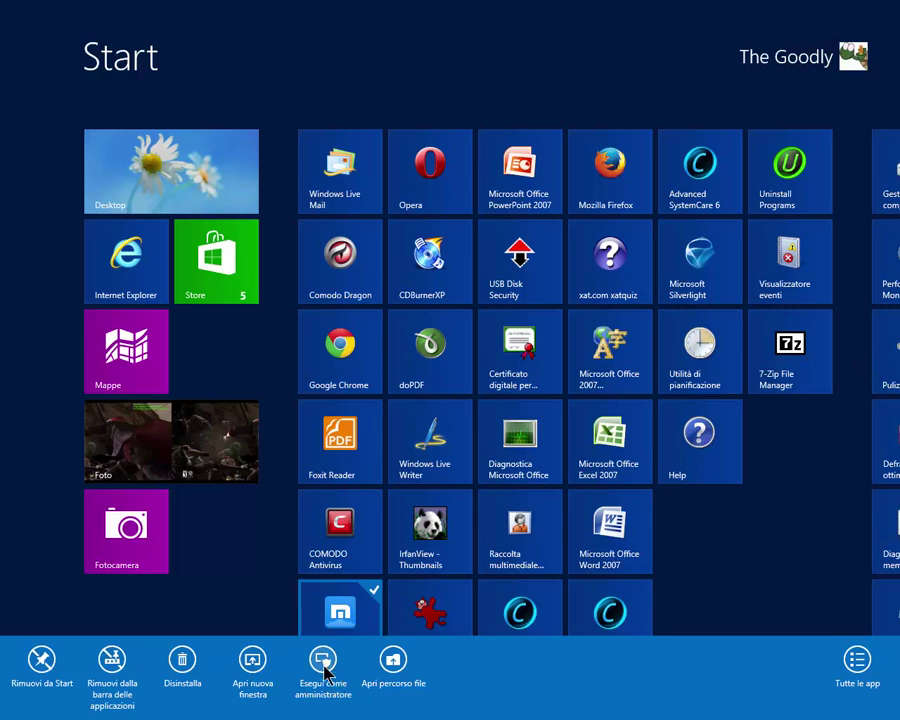
pyautogui.click(255, 668)
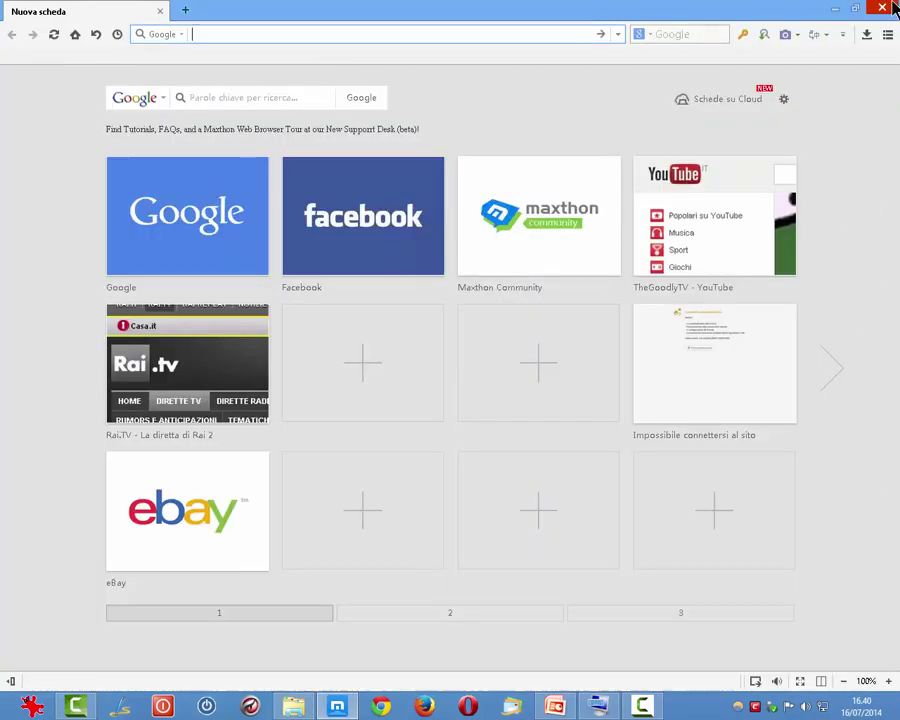
pyautogui.click(882, 8)
pyautogui.moveTo(893, 40)
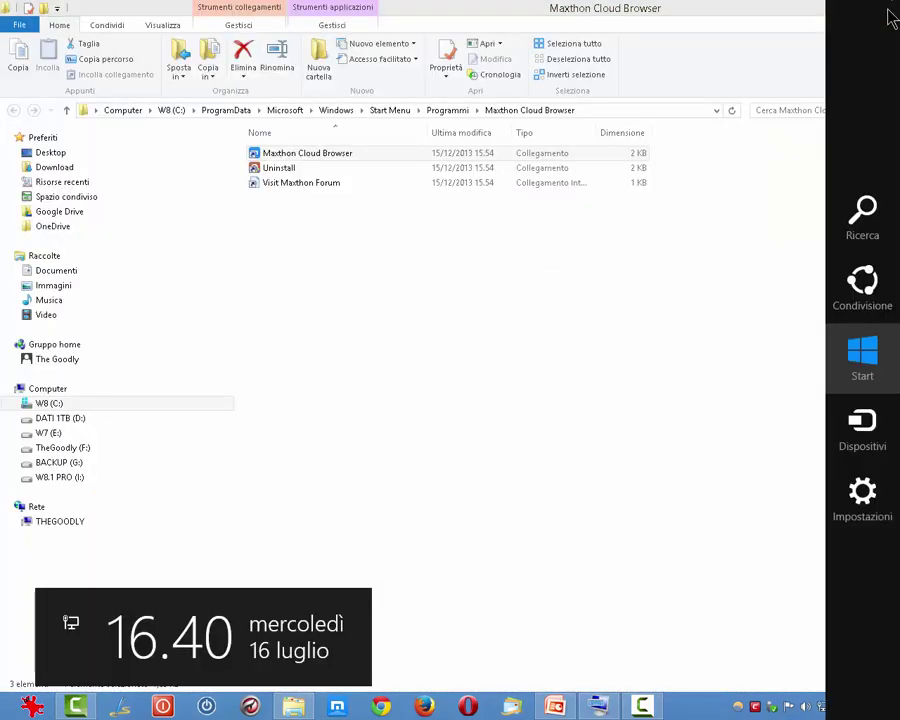
pyautogui.click(870, 360)
# - Open the uninstall list from the Maxthon Cloud Browser tile, close it without uninstalling and return to the Start screen
pyautogui.rightClick(338, 636)
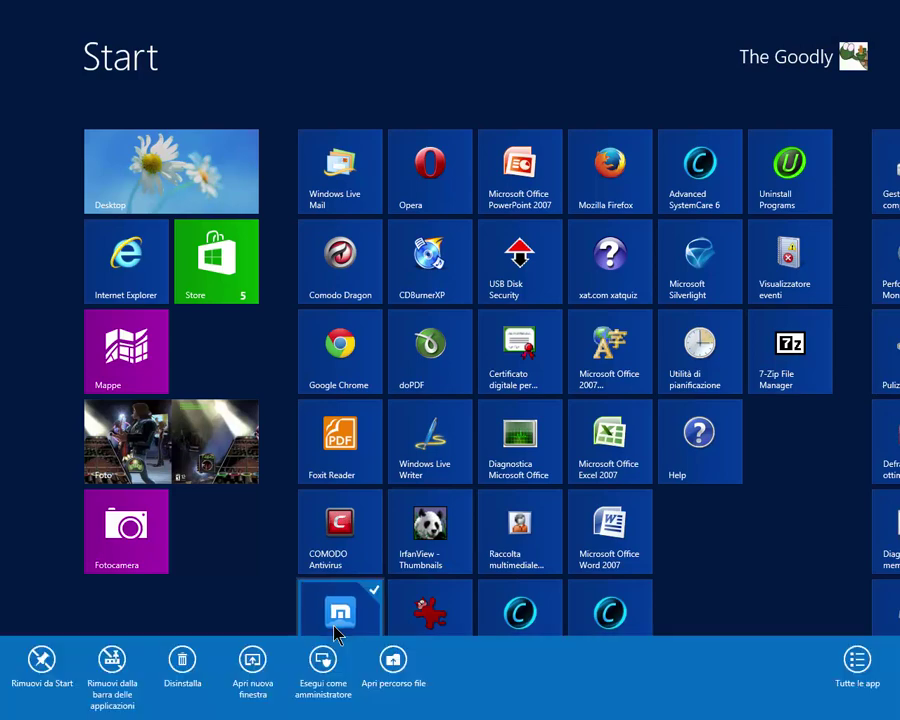
pyautogui.click(186, 668)
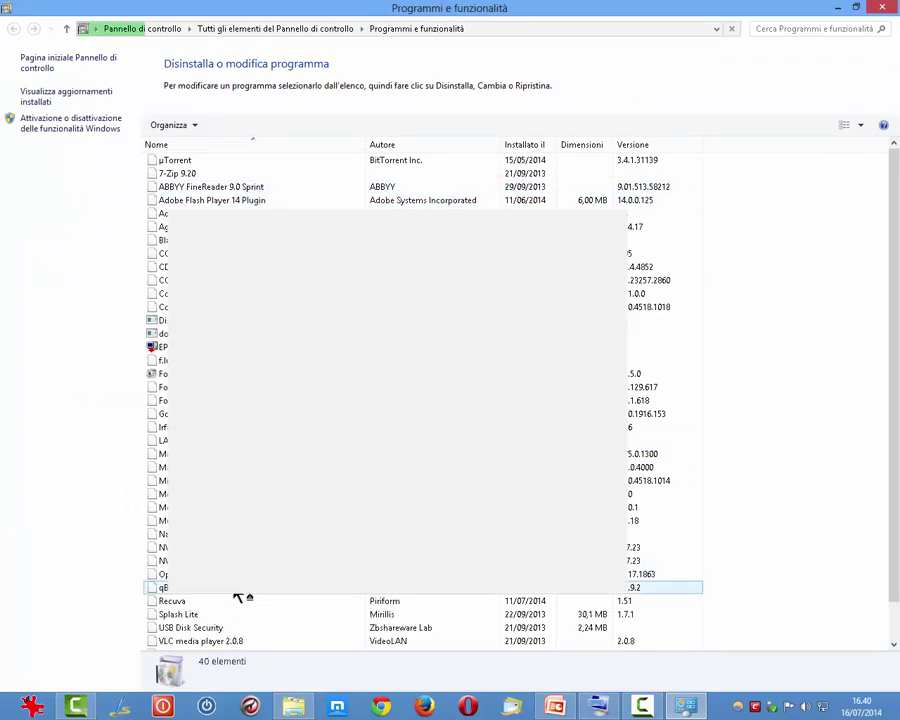
pyautogui.click(880, 10)
pyautogui.click(862, 350)
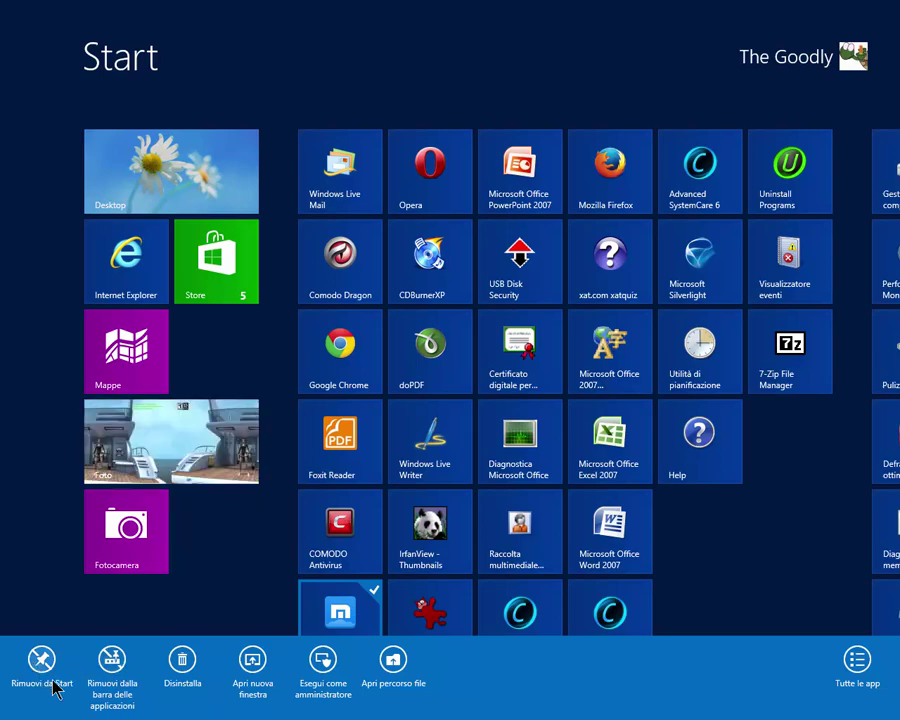
# - Select the Maxthon Cloud Browser, COMODO Antivirus and Foxit Reader tiles together and clear the selection
pyautogui.rightClick(341, 614)
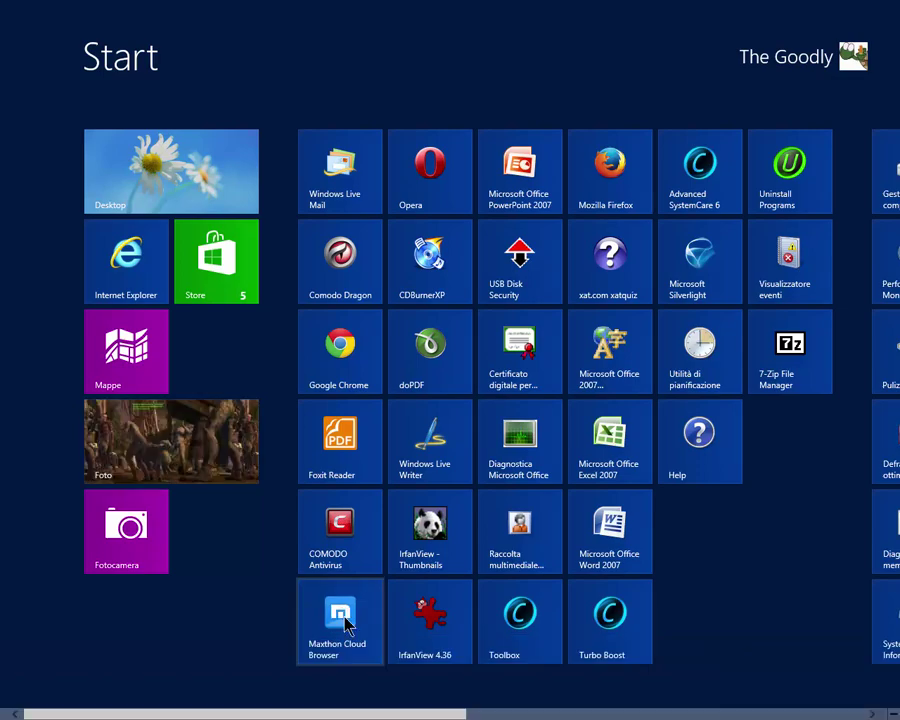
pyautogui.rightClick(341, 614)
pyautogui.rightClick(354, 536)
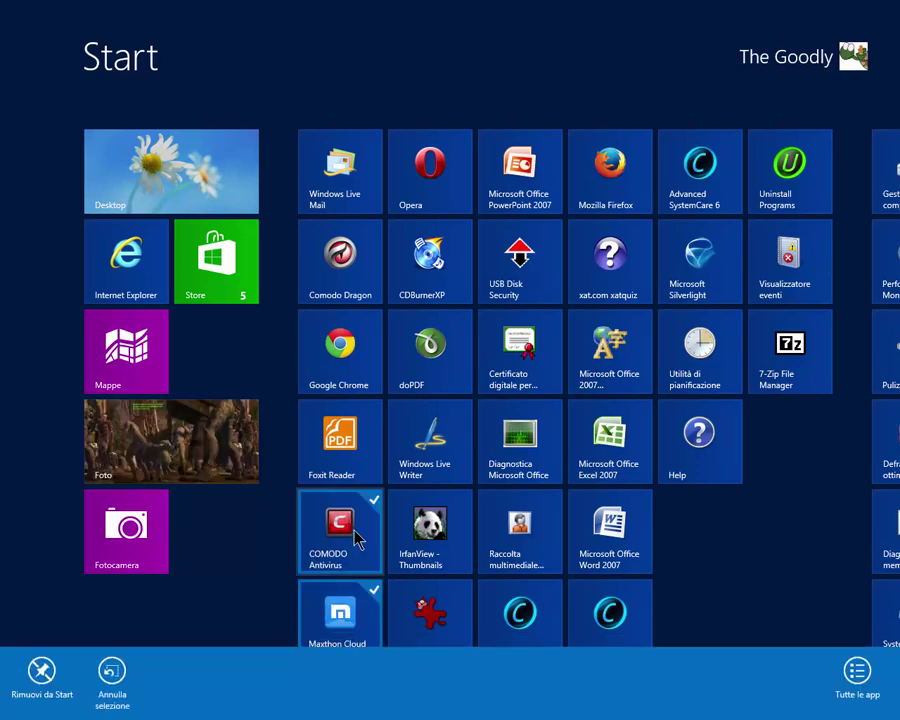
pyautogui.rightClick(357, 467)
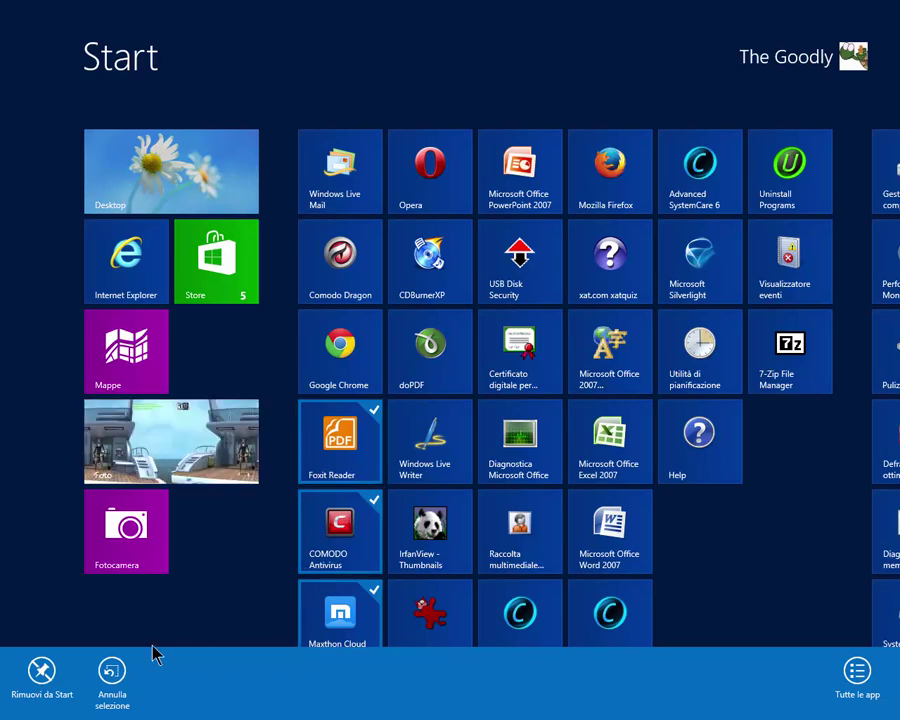
pyautogui.click(113, 685)
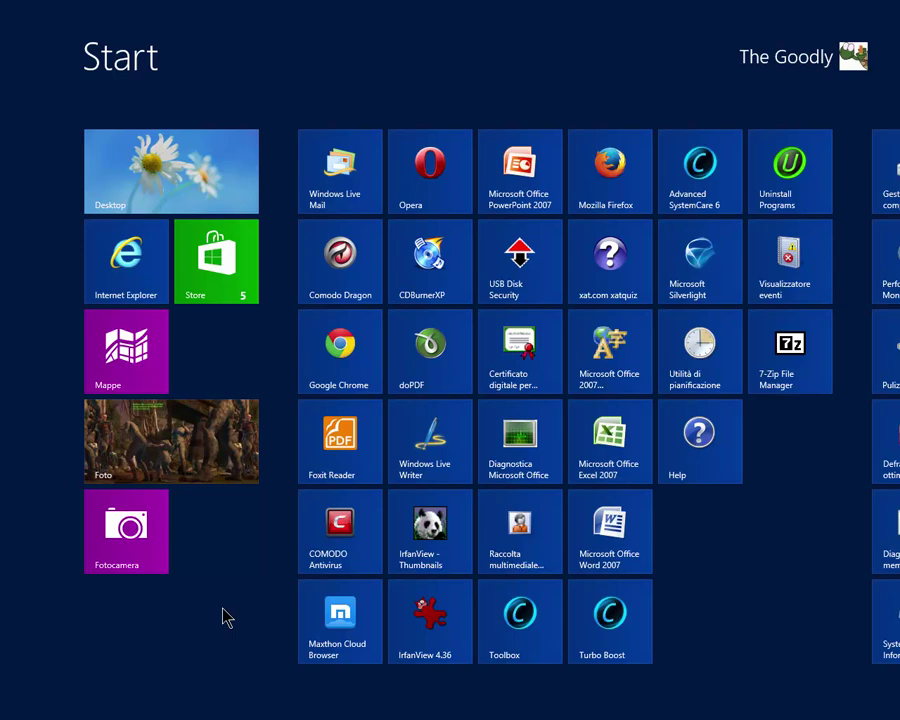
# - Open the system search and view its Impostazioni and File search scopes
pyautogui.press('super+c')
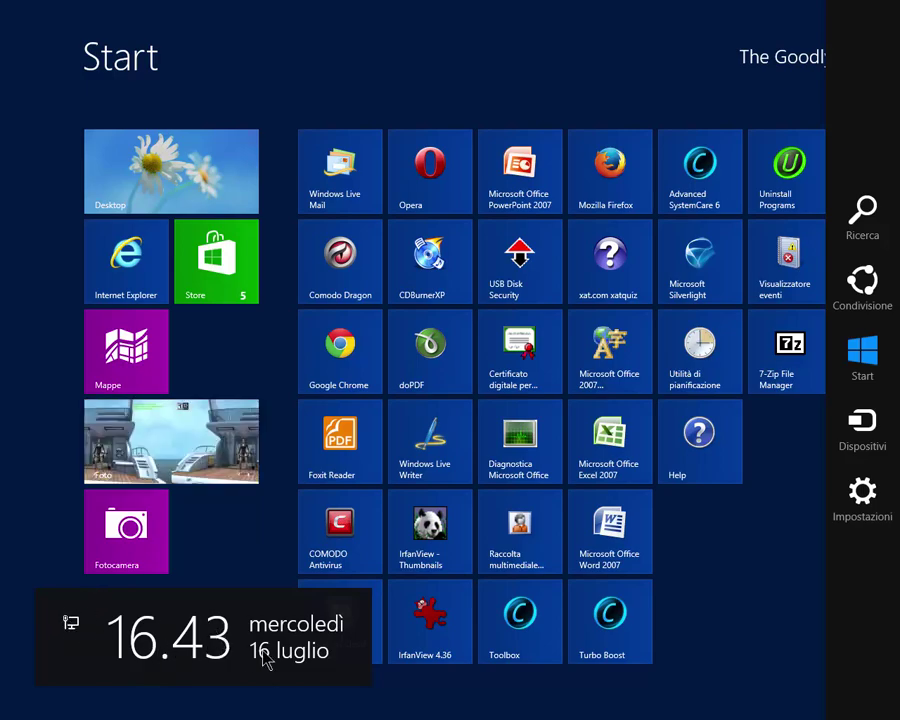
pyautogui.click(862, 215)
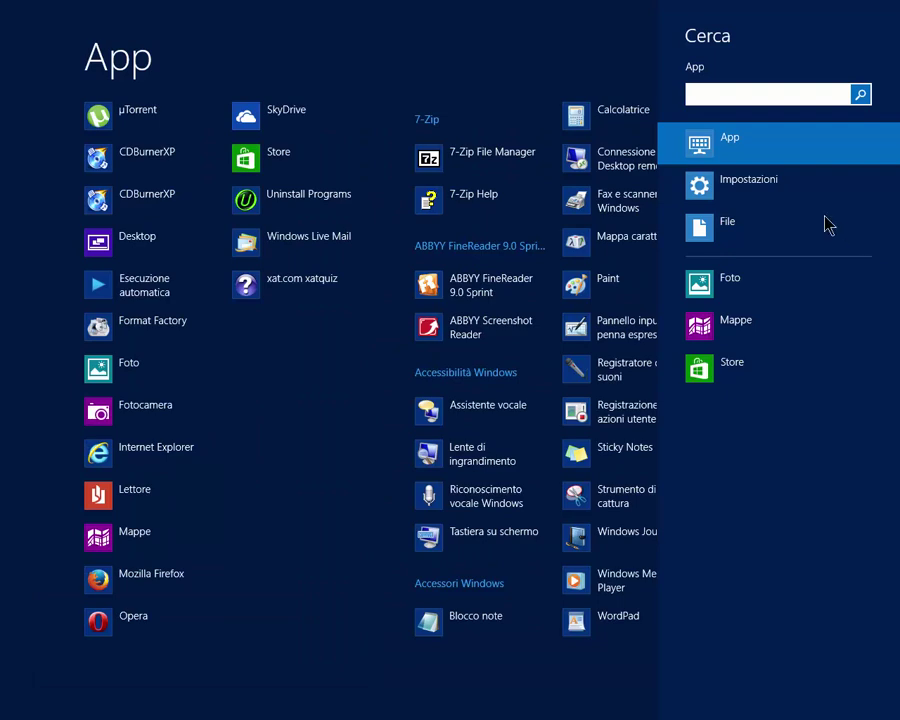
pyautogui.click(764, 192)
pyautogui.click(726, 241)
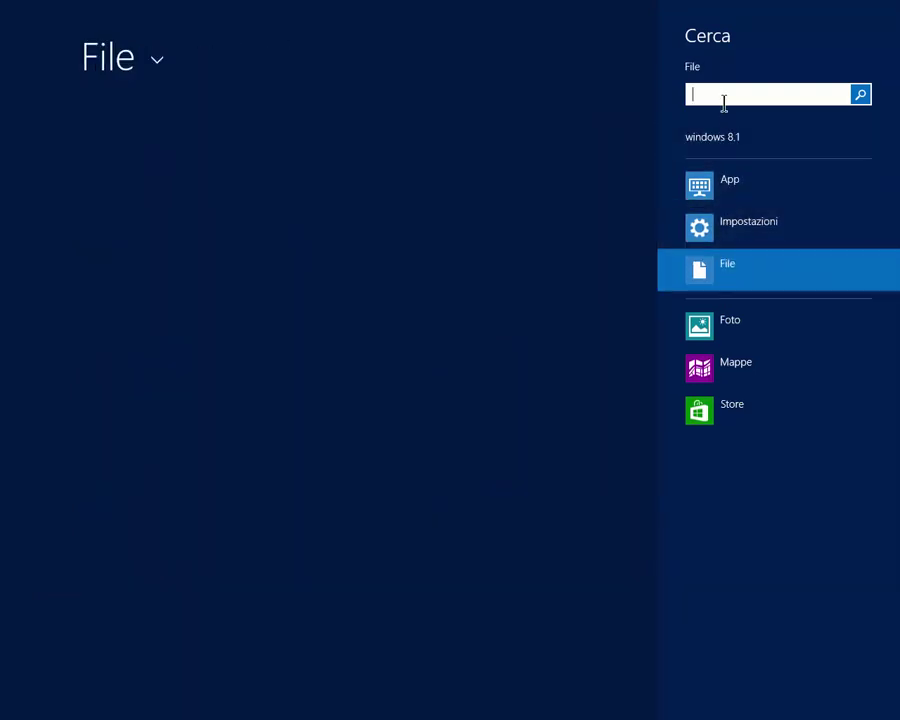
# - Search the installed apps for "opera", show the commands available for the Opera result and deselect it
pyautogui.click(724, 178)
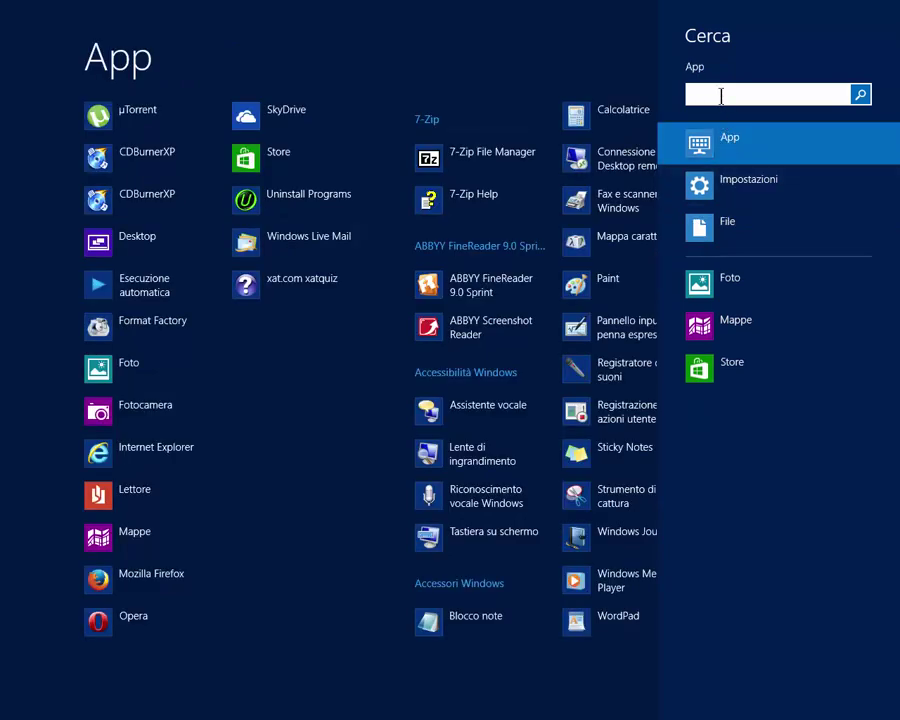
pyautogui.write('opera')
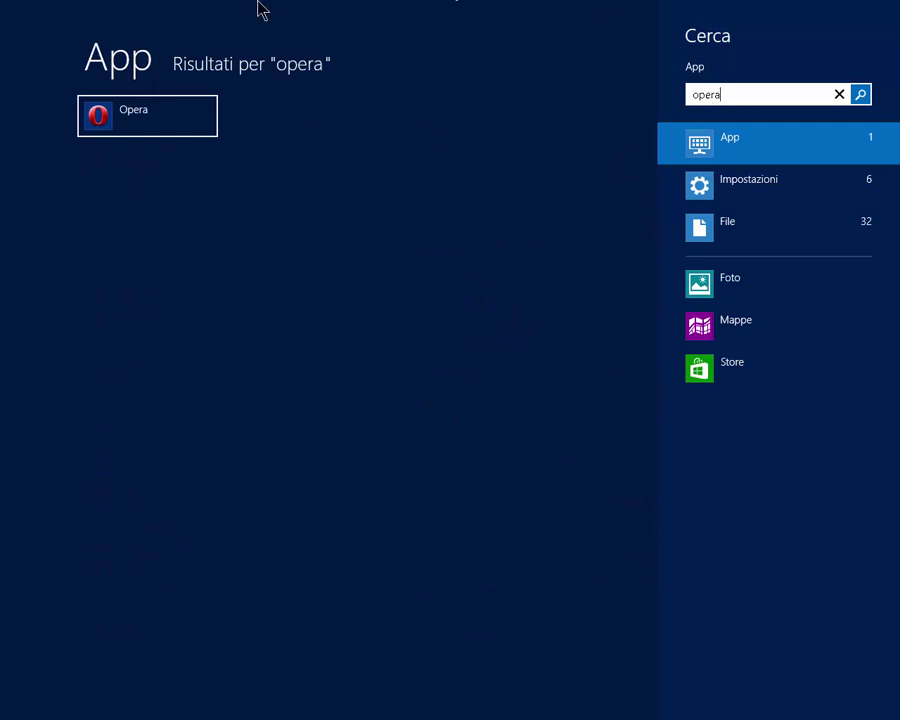
pyautogui.rightClick(110, 133)
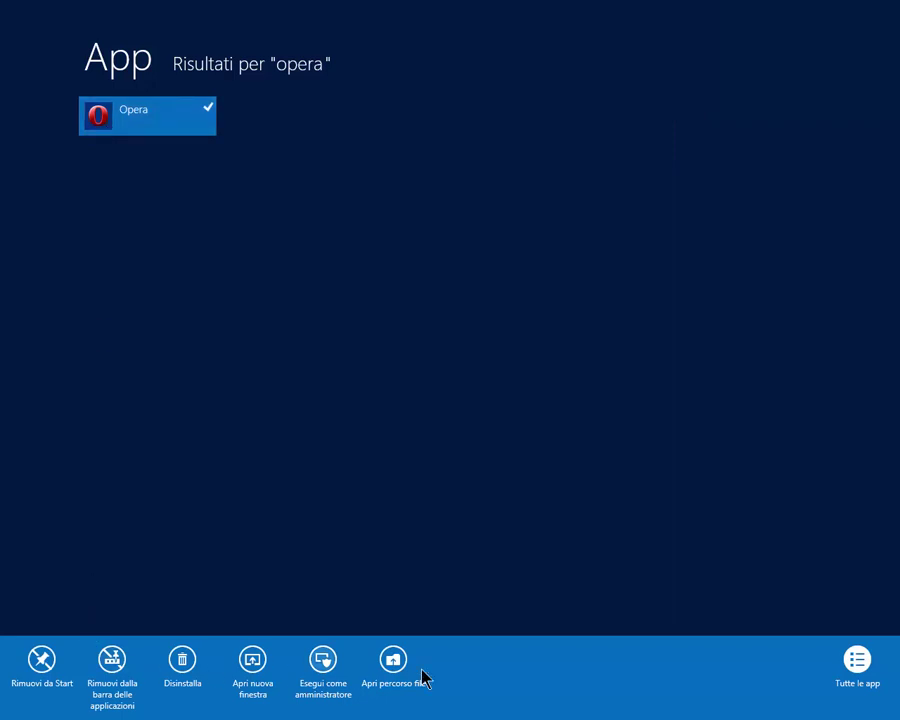
pyautogui.rightClick(166, 132)
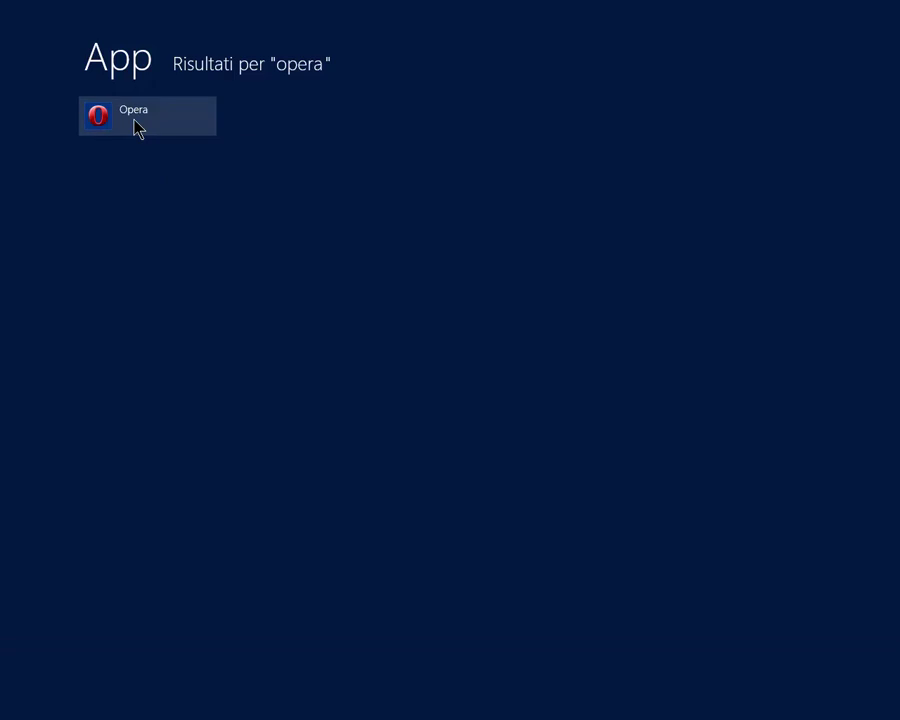
# - View the Condivisione (sharing) options from the charms and return to the Start screen
pyautogui.press('super+c')
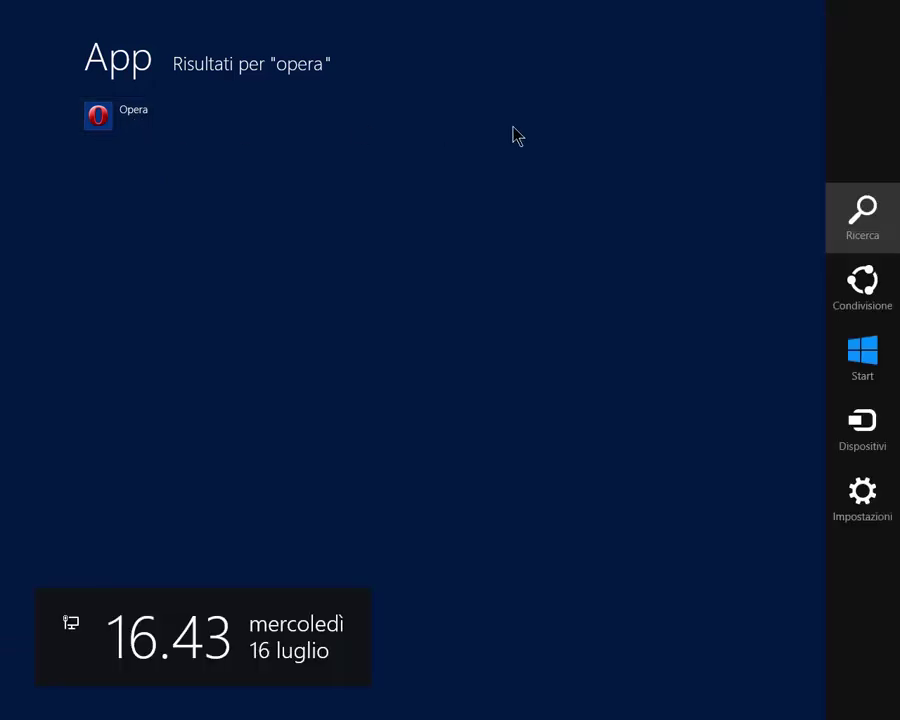
pyautogui.click(873, 300)
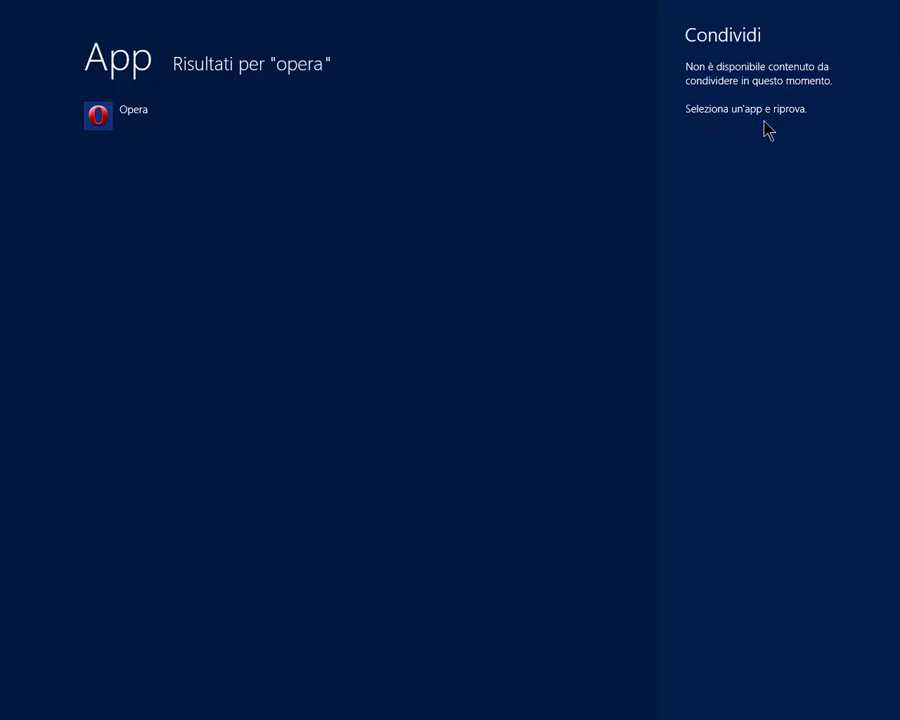
pyautogui.press('super+c')
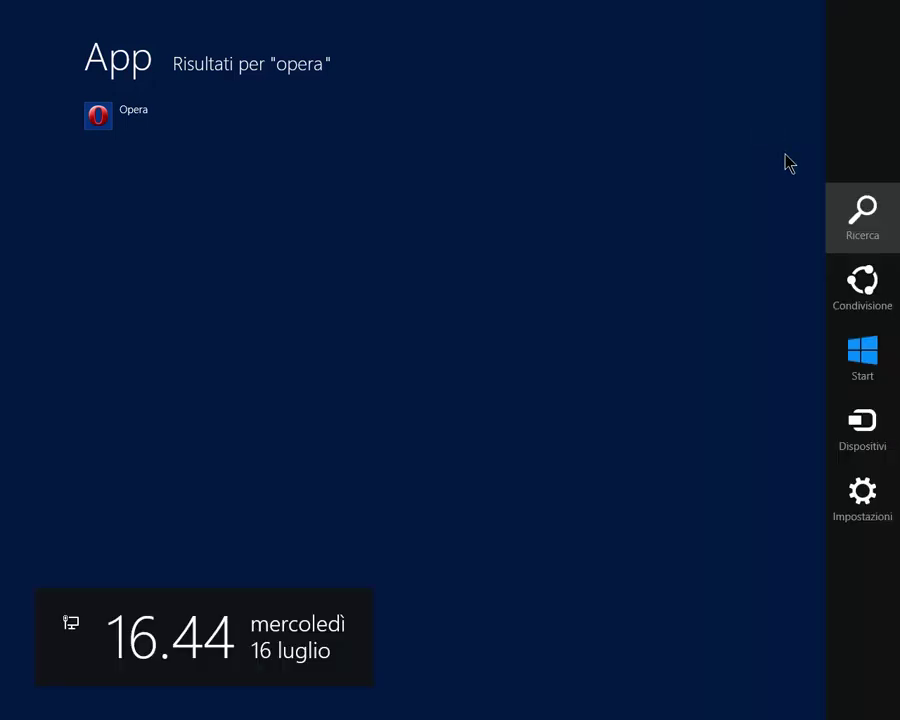
pyautogui.click(858, 378)
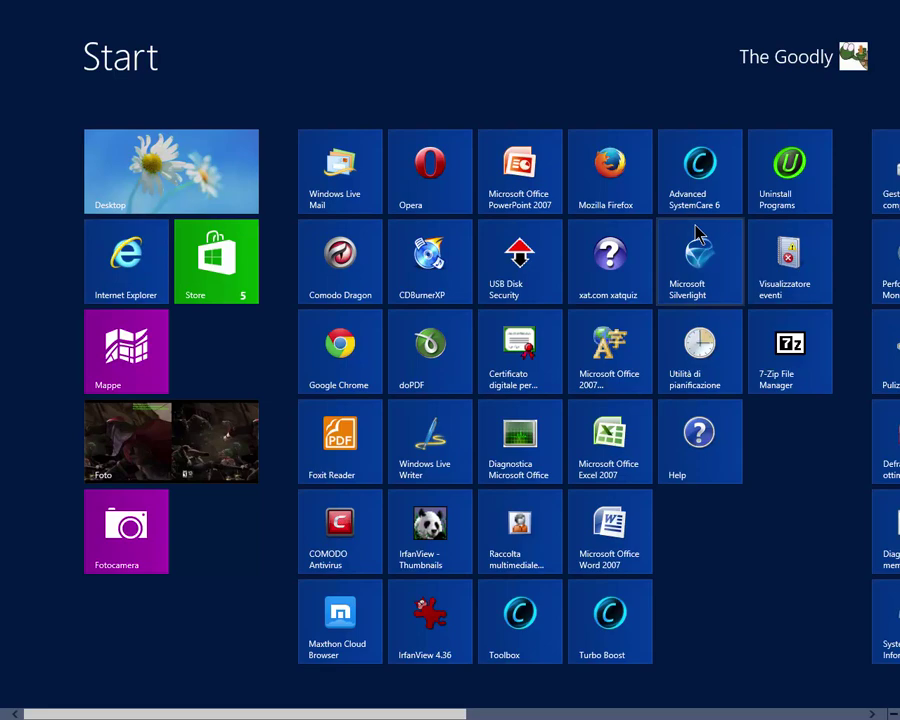
# - View the Secondo schermo projection options under Dispositivi and go back out of them
pyautogui.moveTo(898, 2)
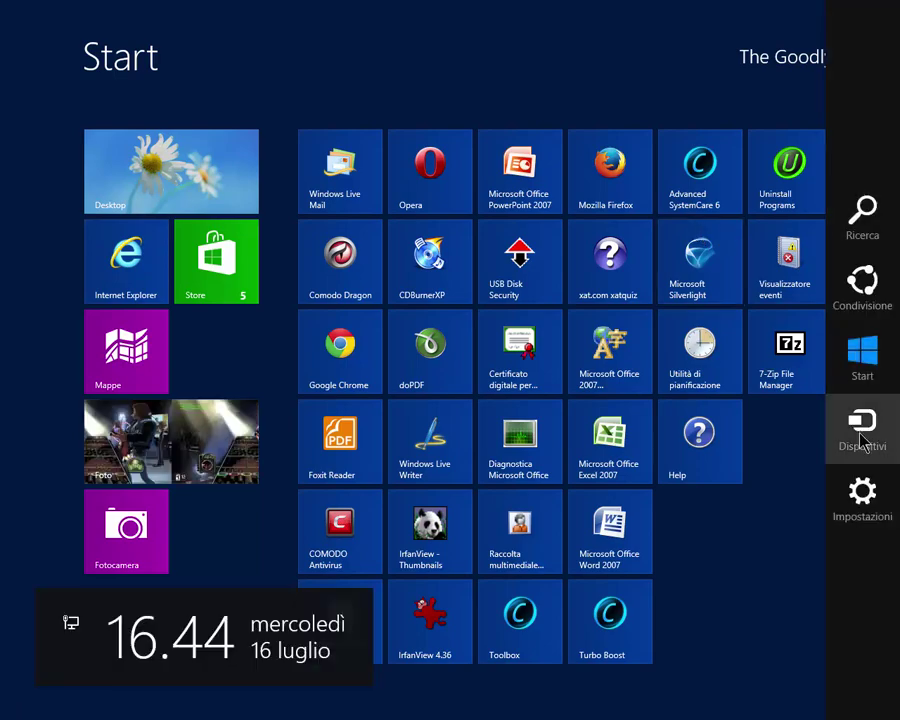
pyautogui.click(862, 429)
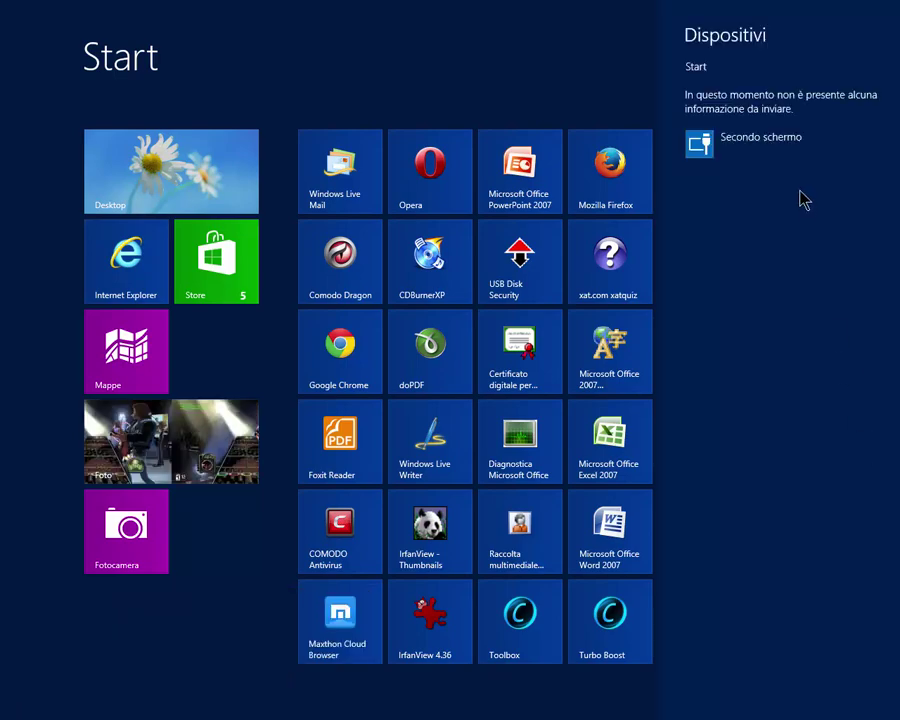
pyautogui.click(724, 146)
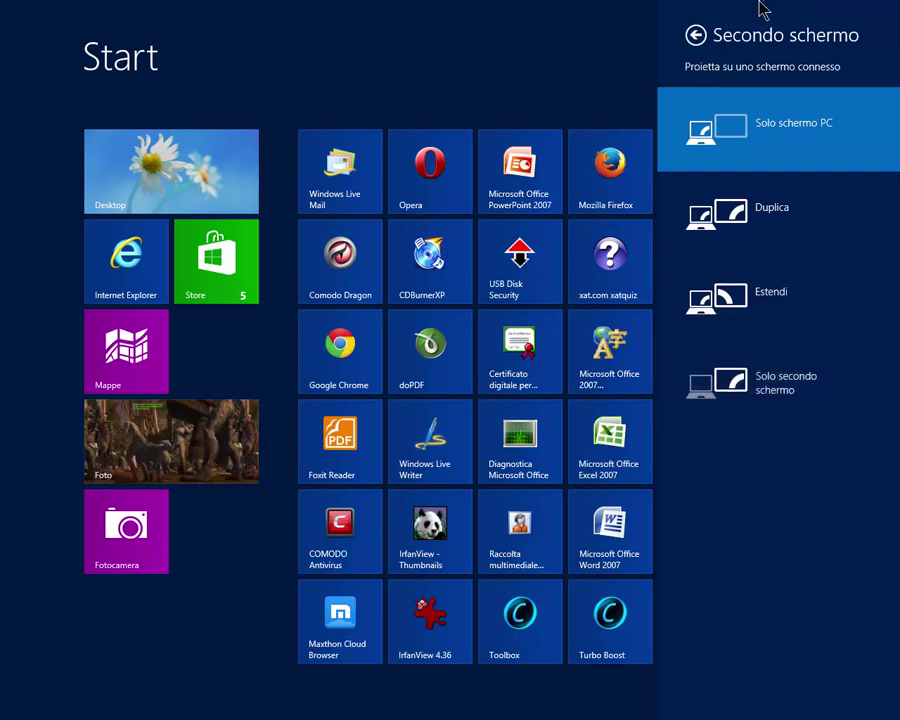
pyautogui.click(700, 40)
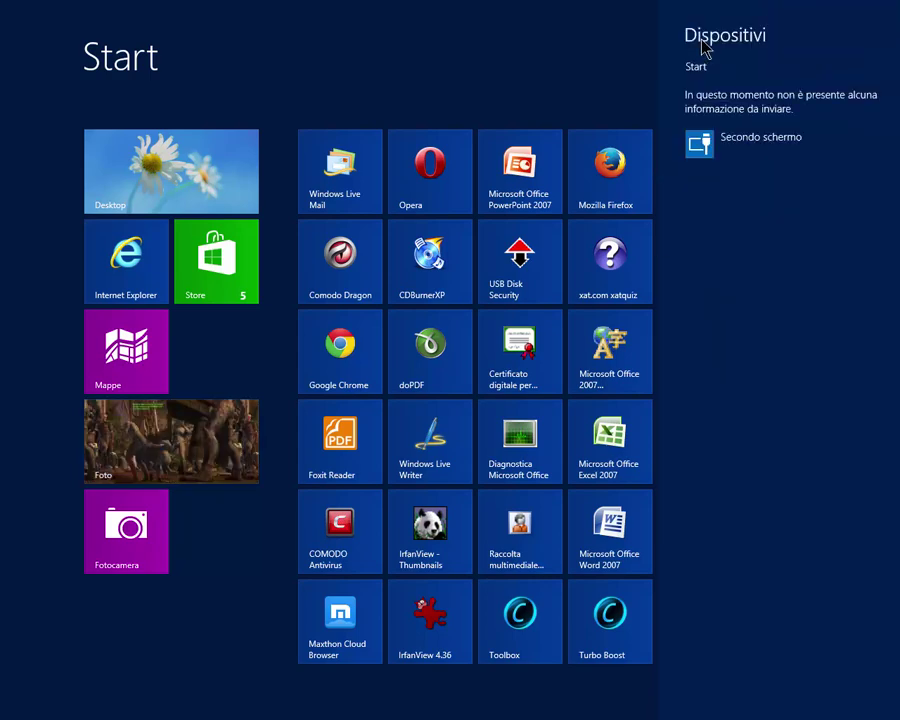
pyautogui.click(698, 46)
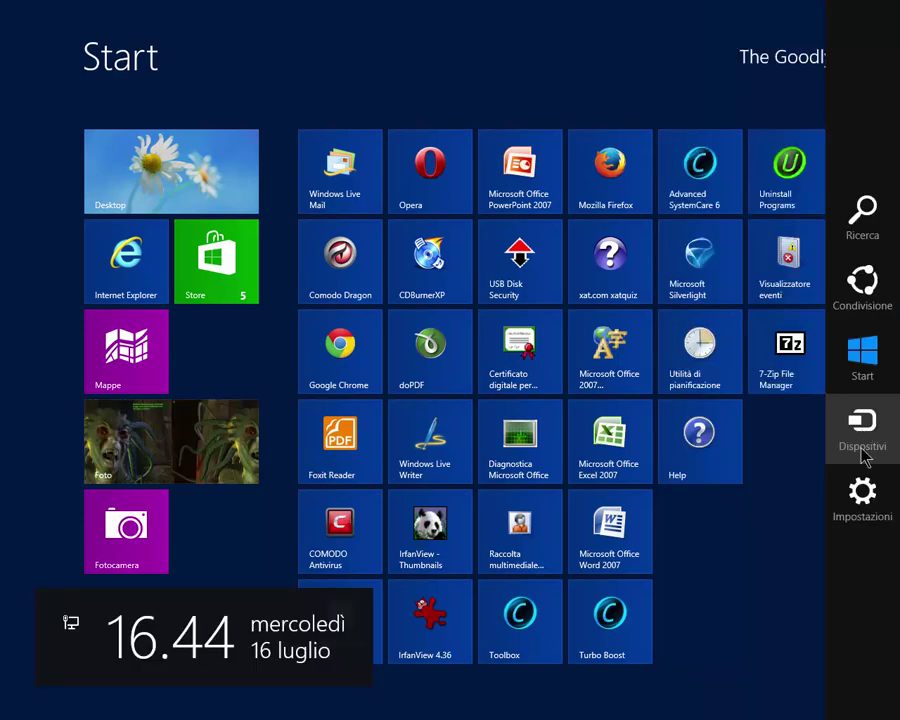
# - Open Impostazioni from the charms and examine the notification hiding durations and the keyboard language information
pyautogui.click(862, 500)
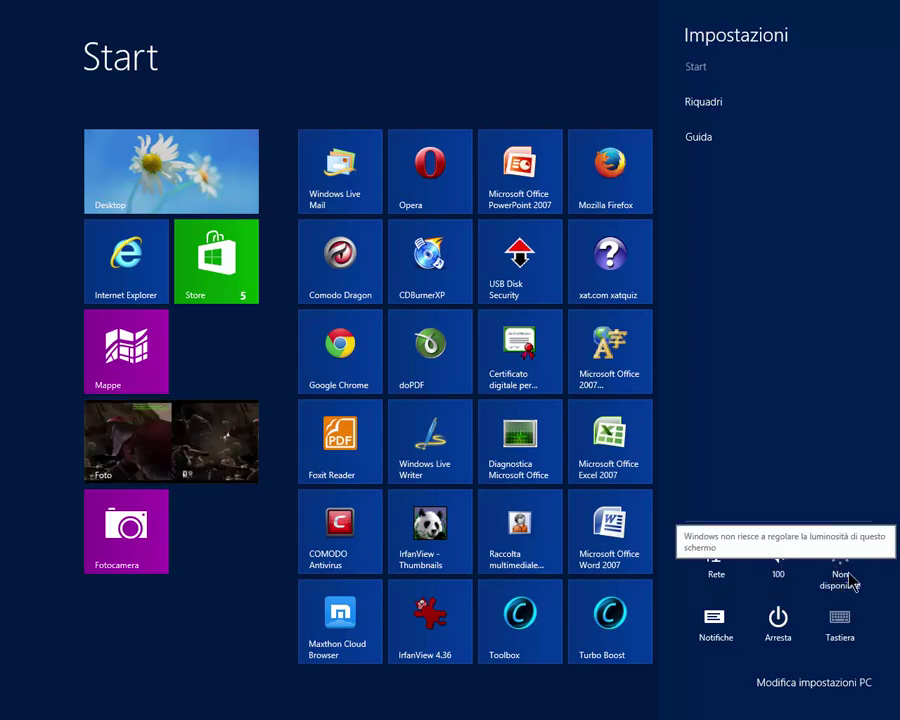
pyautogui.click(713, 625)
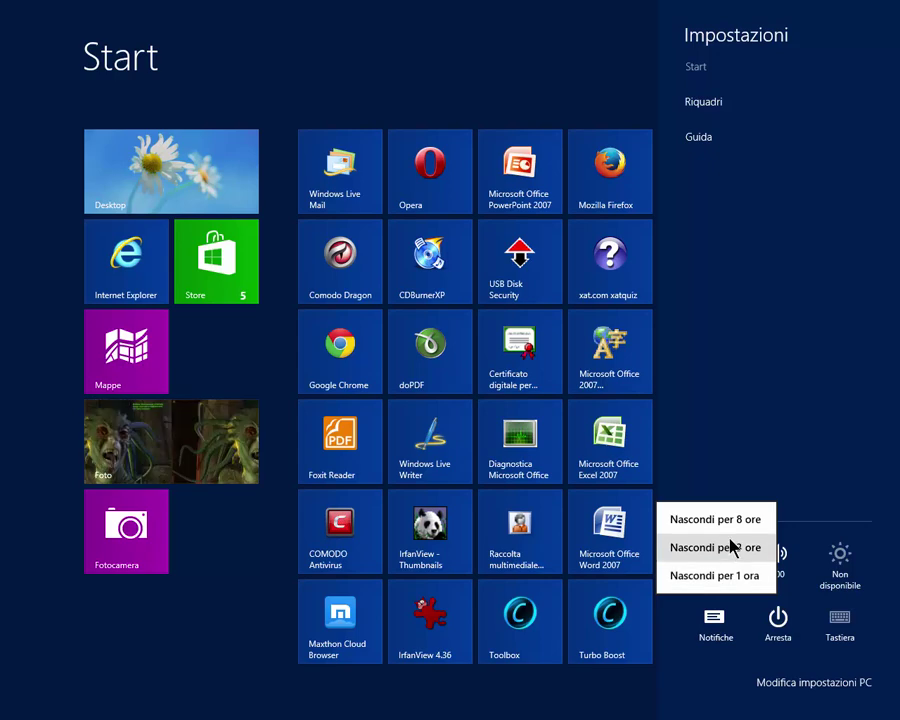
pyautogui.click(797, 472)
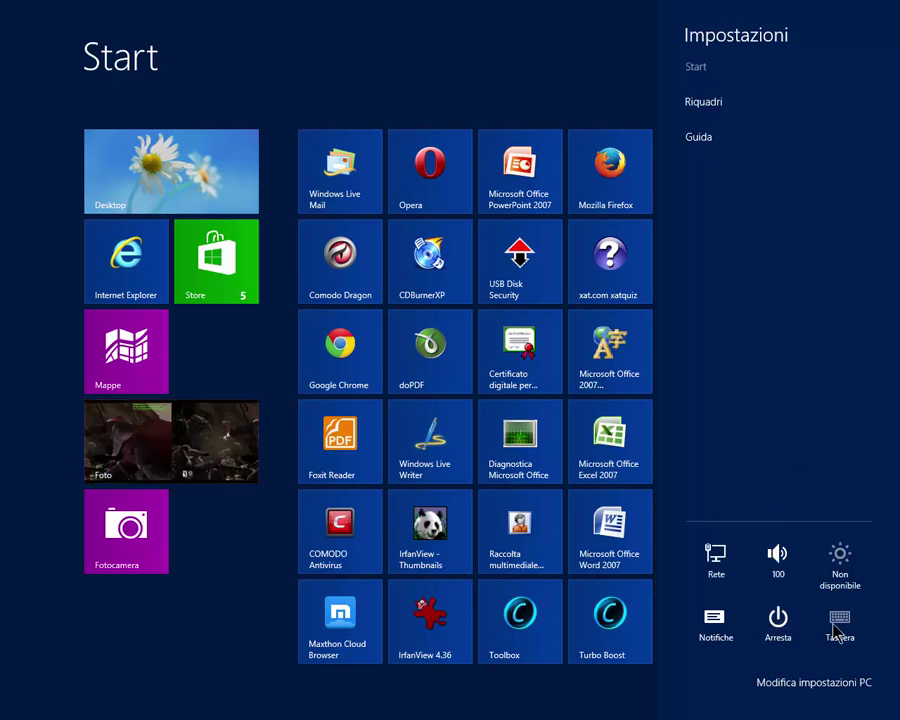
pyautogui.moveTo(839, 627)
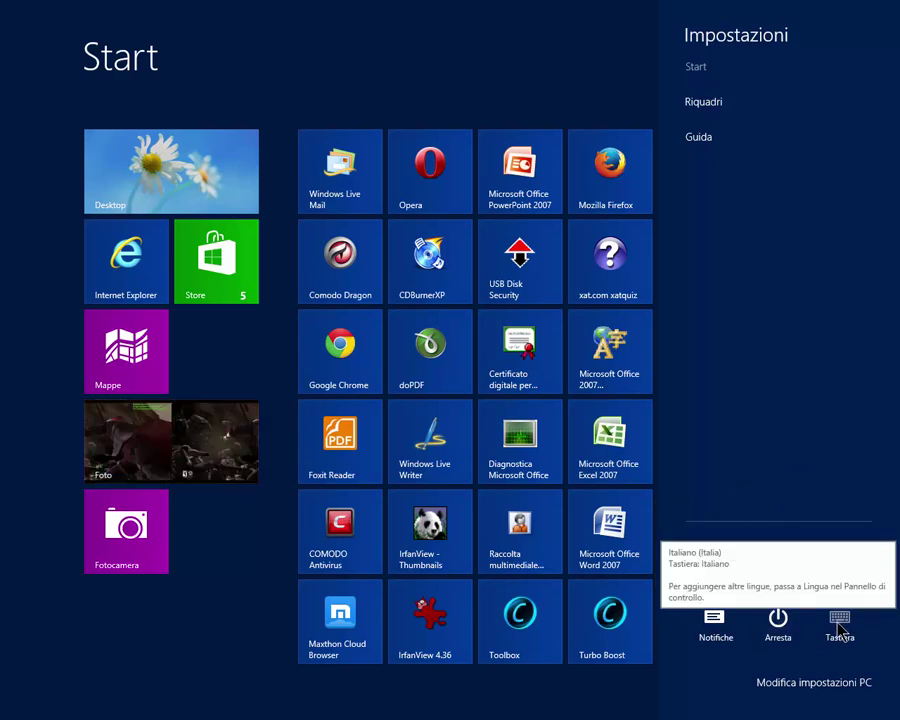
# - Open the full PC settings from Impostazioni and return to the Start screen
pyautogui.click(810, 684)
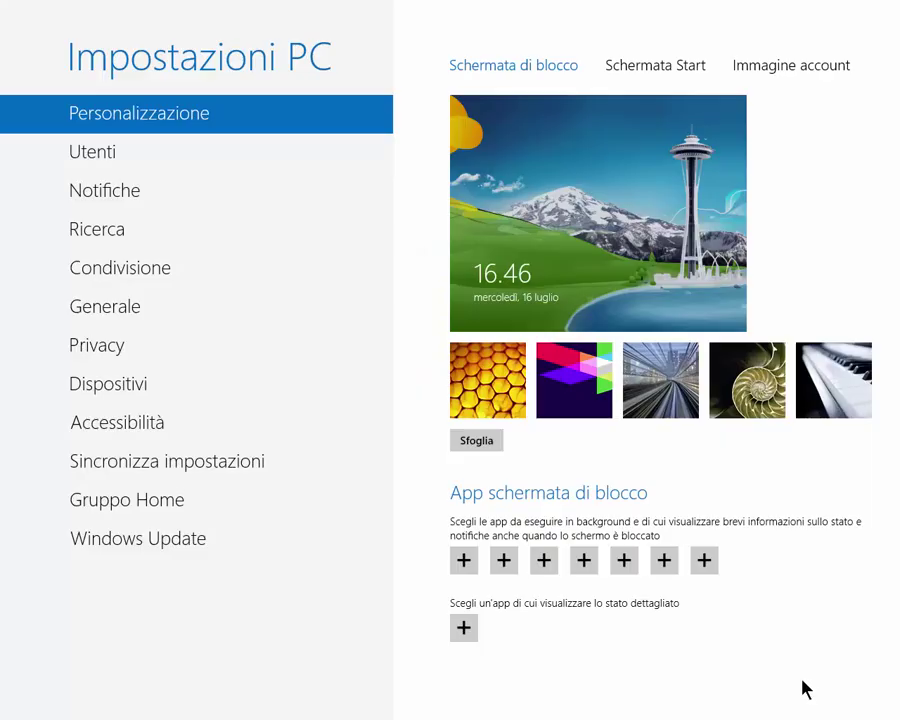
pyautogui.moveTo(899, 719)
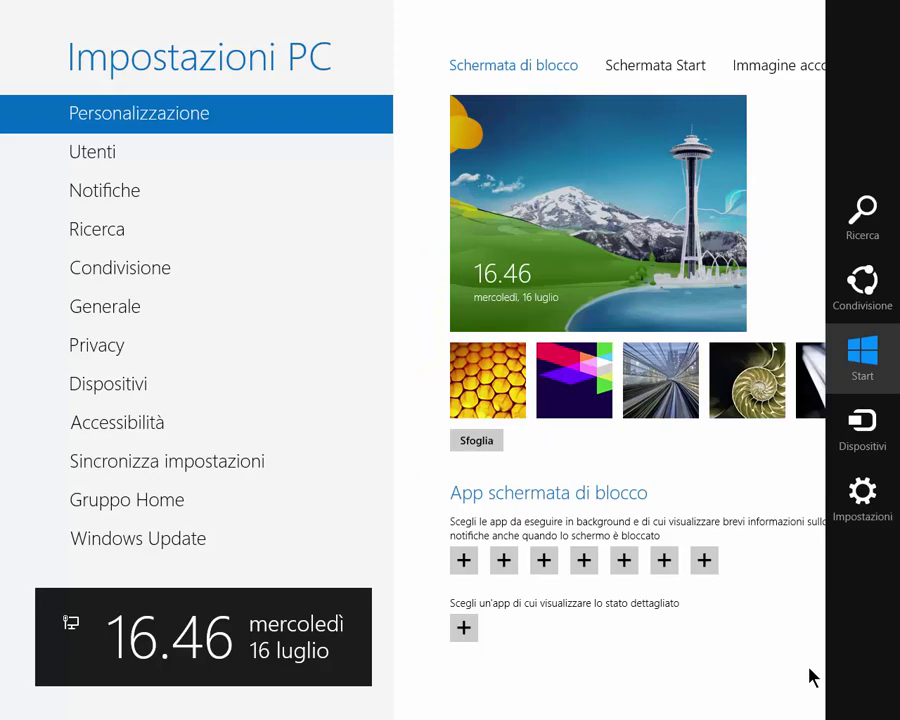
pyautogui.click(864, 388)
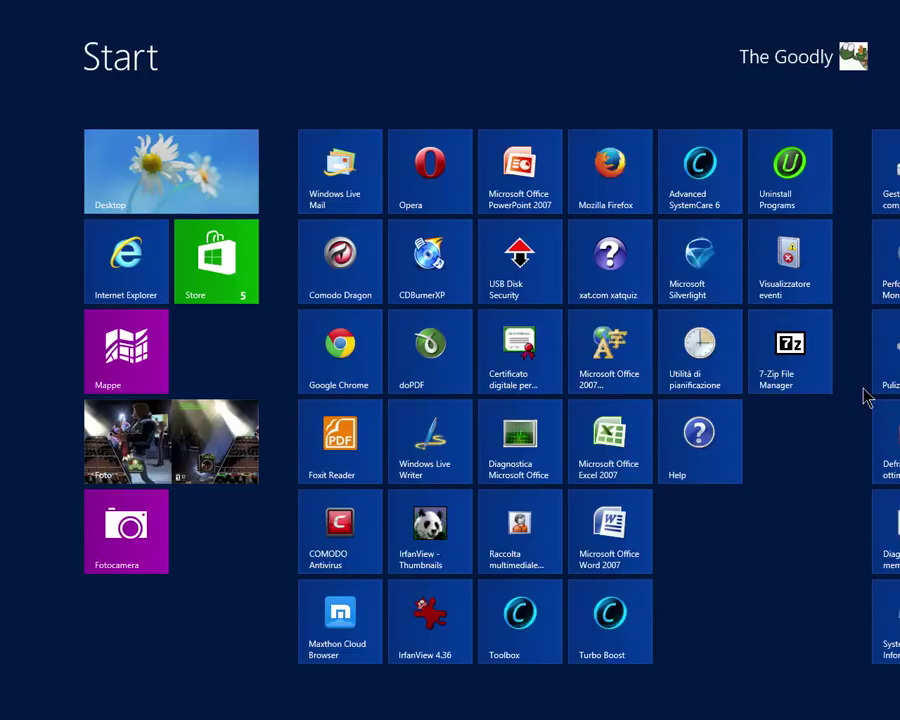
# - Show the Arresta power options in Impostazioni and dismiss them without choosing one
pyautogui.moveTo(866, 392)
pyautogui.click(866, 517)
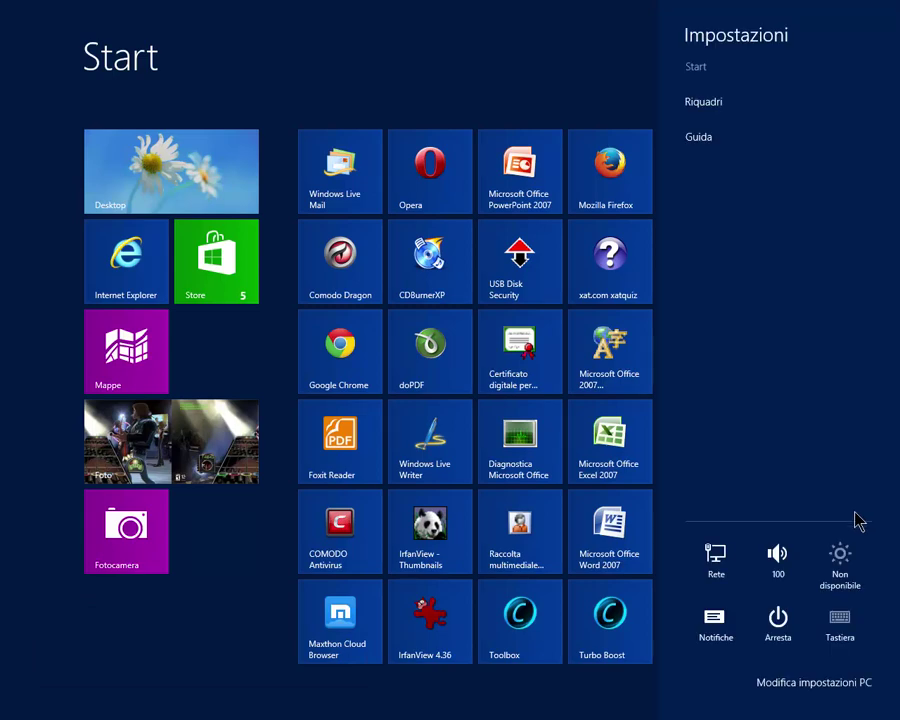
pyautogui.click(779, 630)
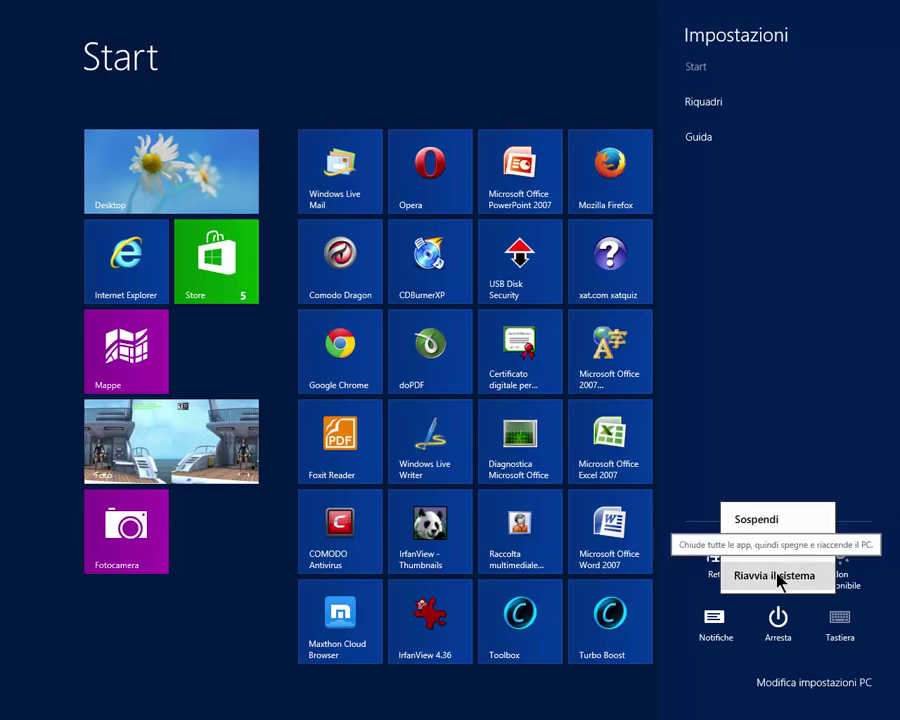
pyautogui.click(783, 410)
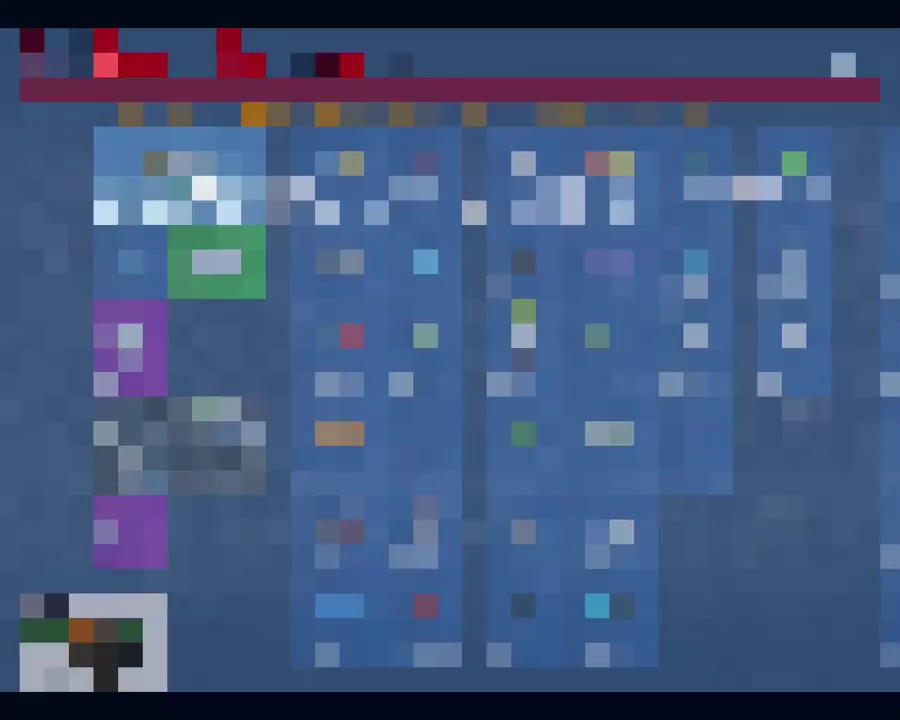